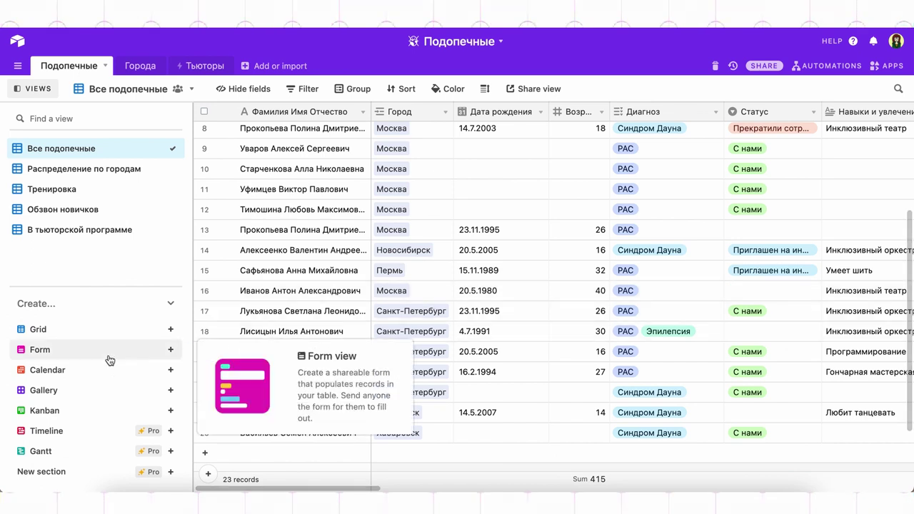
Create a new form view named 'Стать студентом!'
mouse_move(105, 386)
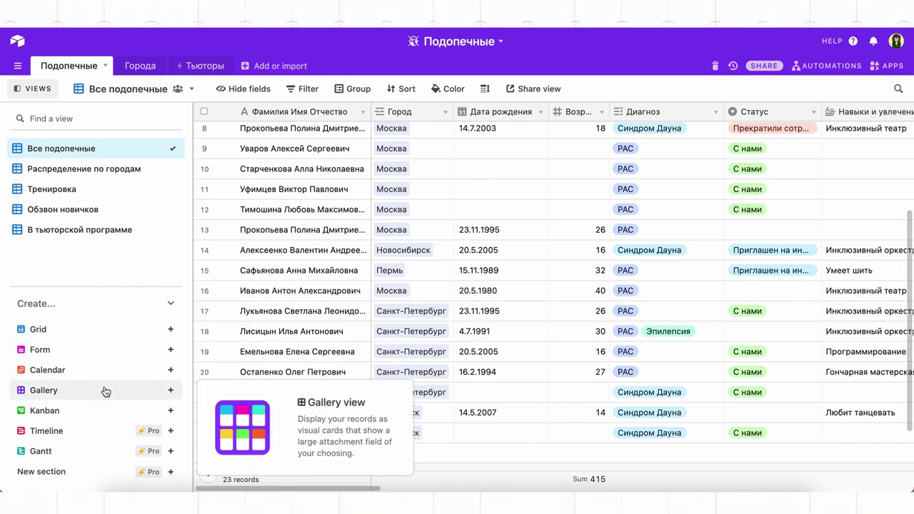
mouse_move(106, 407)
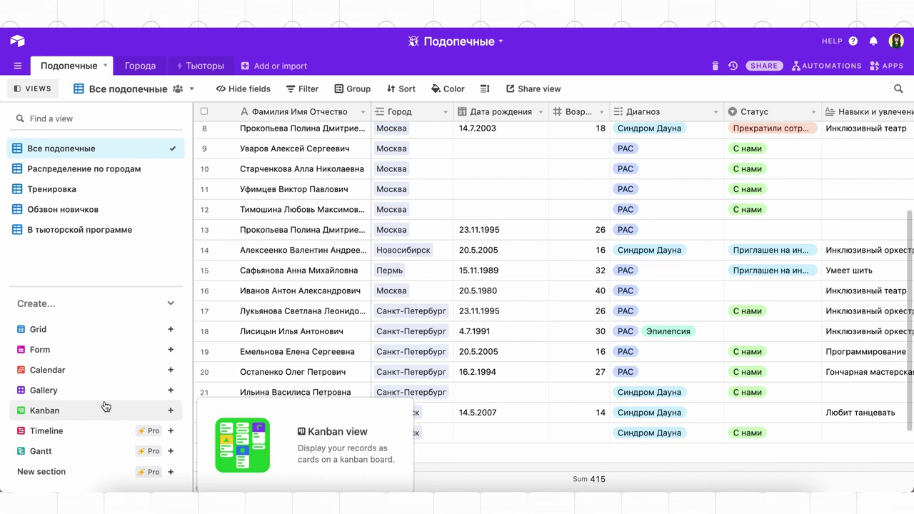
click(40, 349)
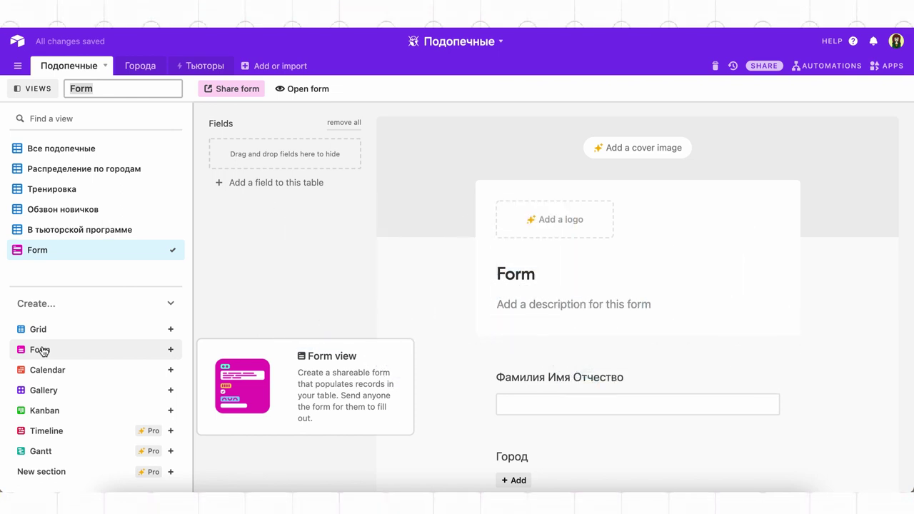
text(Стать студентом!)
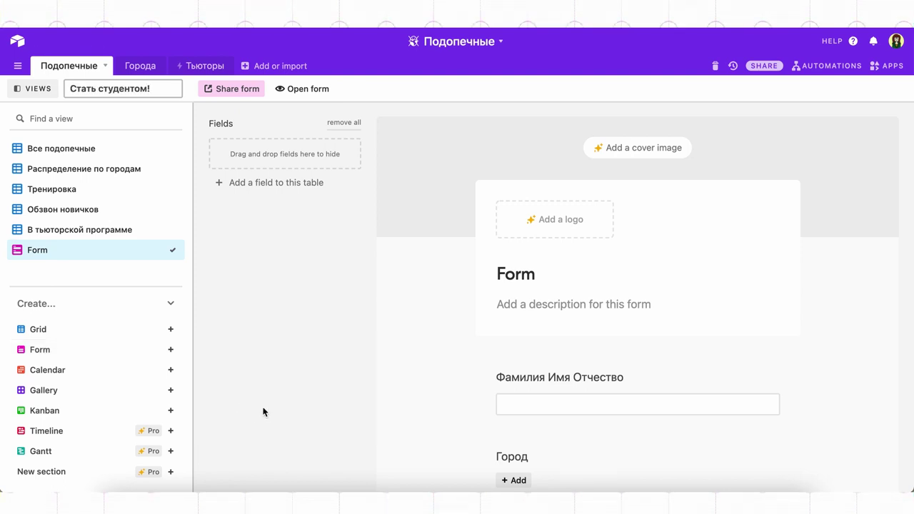
key(Return)
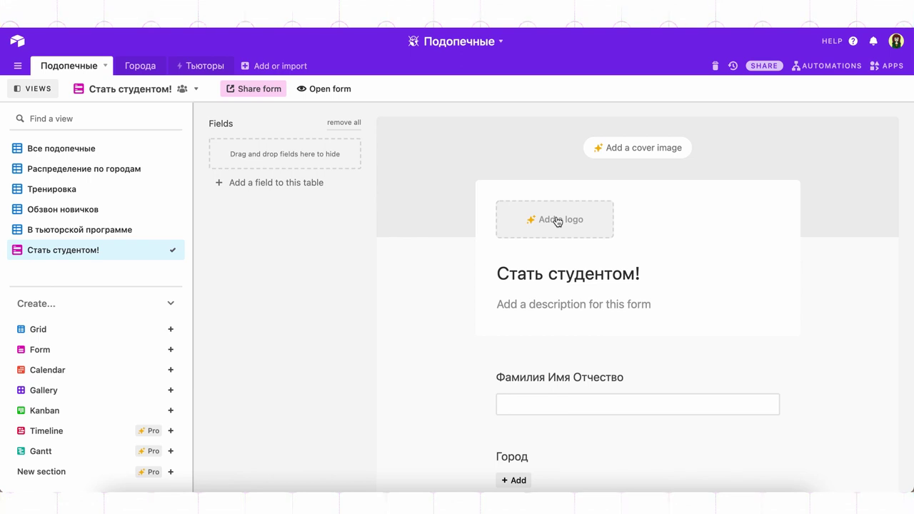
Write a form description inviting people to join the organisation and fill in the questionnaire
click(547, 299)
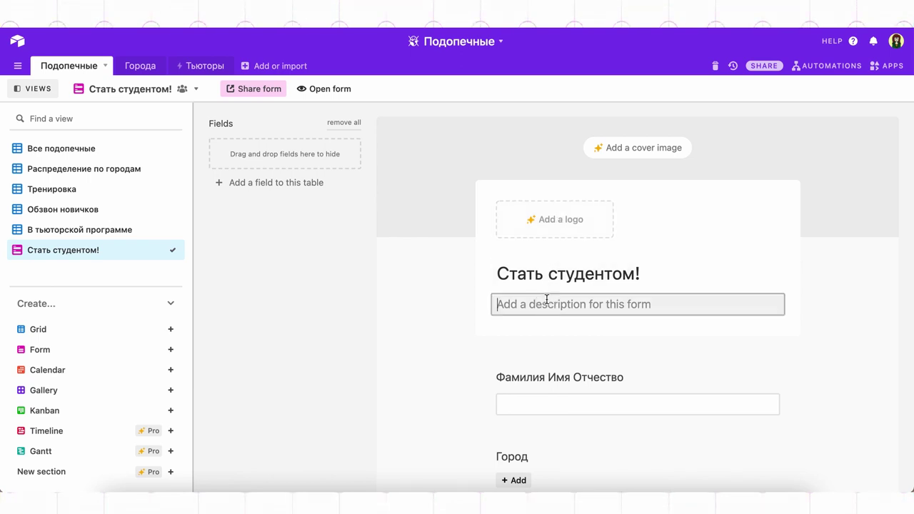
text(Если вы хотите подружиться с нашей организацией)
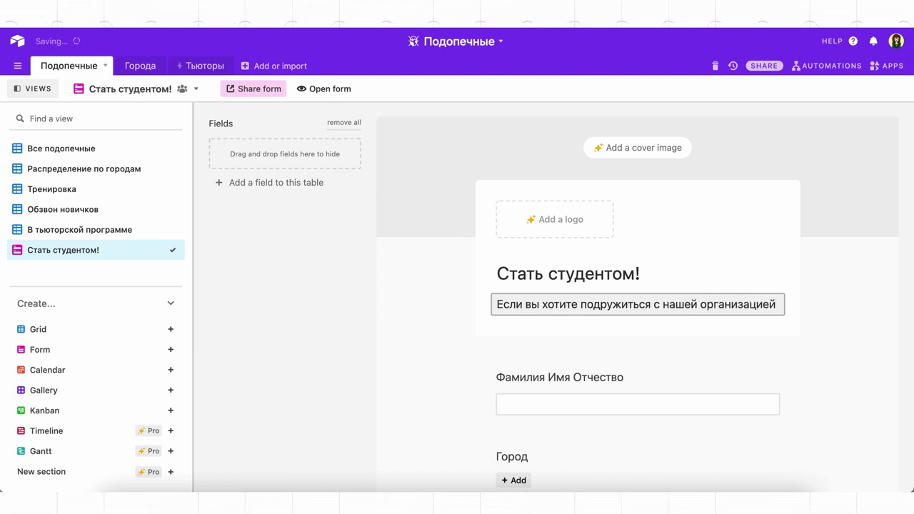
text(, посещать обучение и кружки, получ)
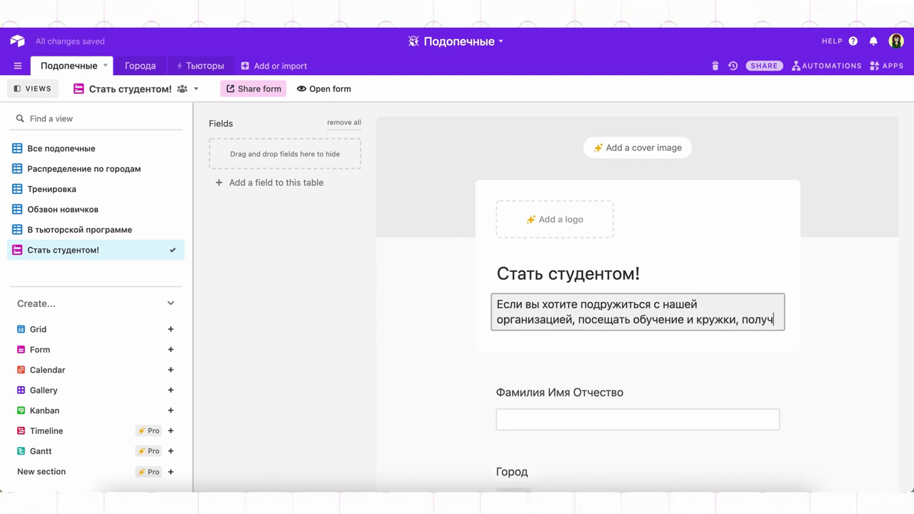
text(ать волонтерскую помощь, участвовать в наших активностя)
text(х, скорее з)
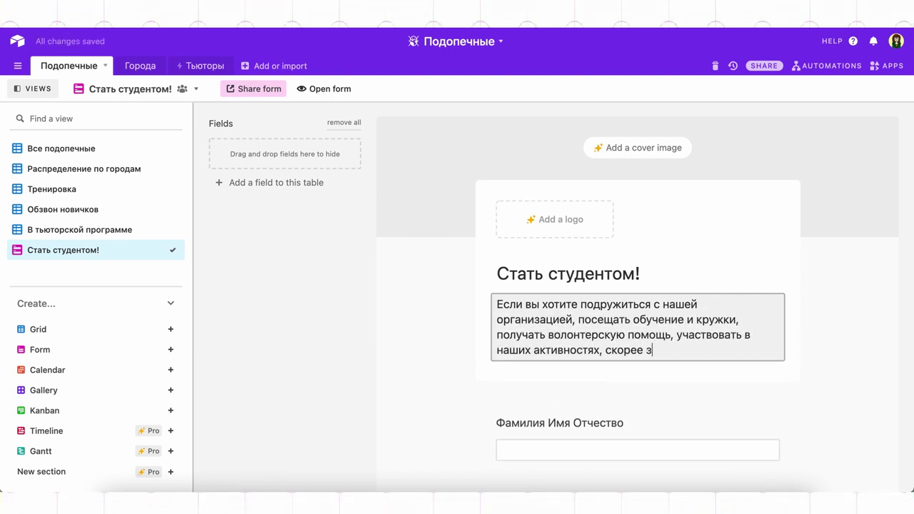
text(аполняйте анкету!)
click(851, 306)
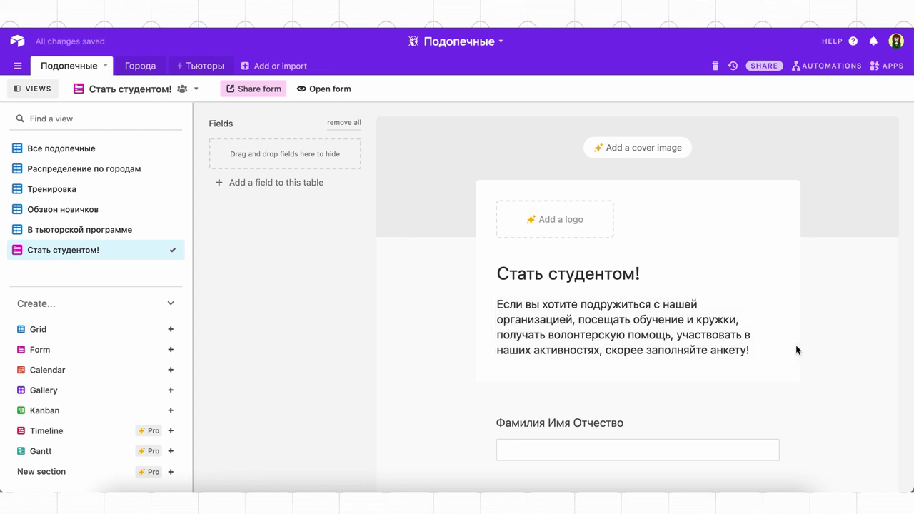
Hide Тьюторы, education participation, Участвует в кружках, Дата начала сотрудничества and Фото from the form
scroll(797, 350, down, 10)
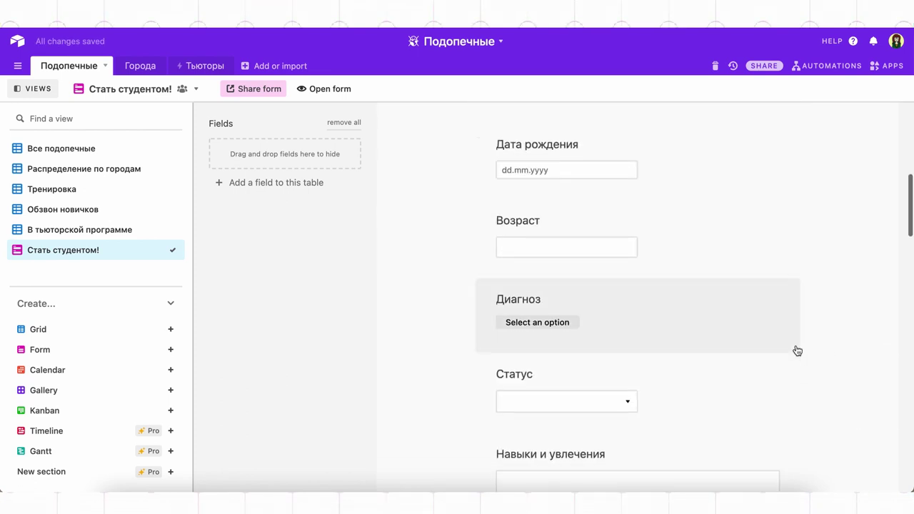
scroll(796, 350, down, 15)
scroll(796, 349, up, 20)
scroll(797, 351, down, 4)
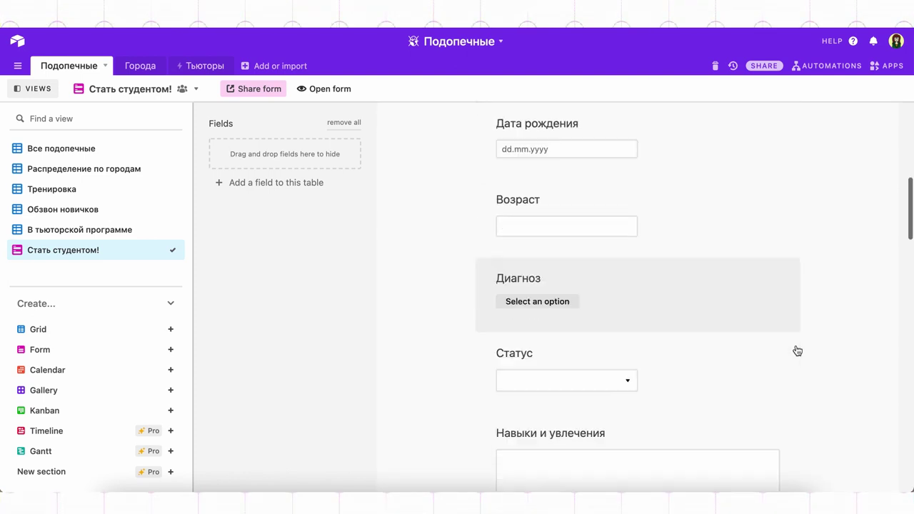
scroll(797, 350, down, 5)
scroll(796, 350, down, 2)
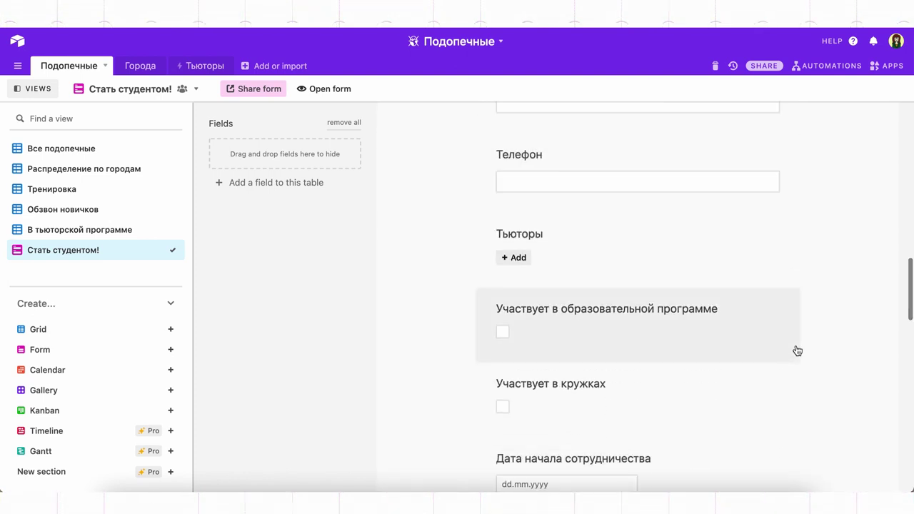
click(342, 222)
drag(342, 222, 284, 165)
drag(571, 243, 312, 191)
drag(550, 235, 321, 214)
drag(571, 235, 328, 242)
drag(511, 235, 314, 264)
Hide Где занимаемся, Телефон подопечного, the two clubs fields, interview date and Когда посещает занятия
drag(542, 236, 336, 264)
drag(554, 233, 296, 314)
drag(550, 236, 303, 307)
drag(556, 232, 352, 328)
drag(539, 335, 285, 400)
drag(464, 336, 285, 428)
Start adding a new field to the table
scroll(561, 270, up, 12)
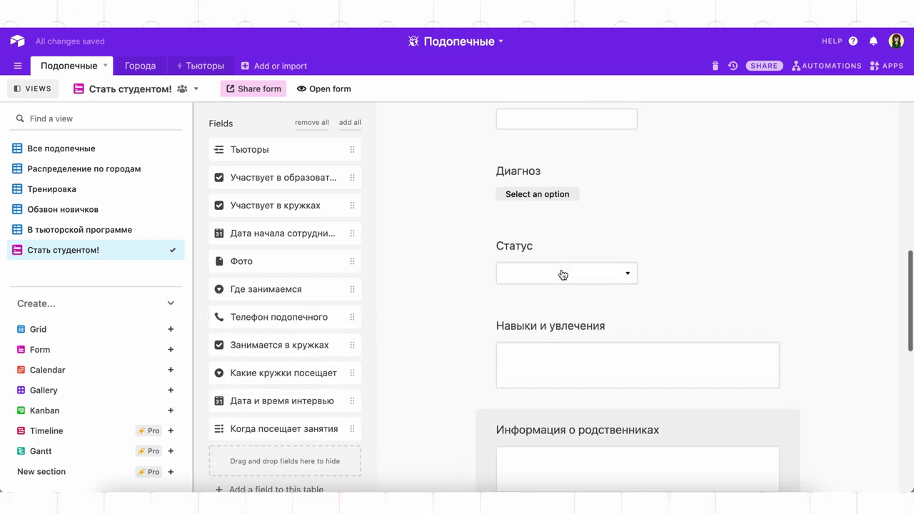
scroll(562, 274, up, 3)
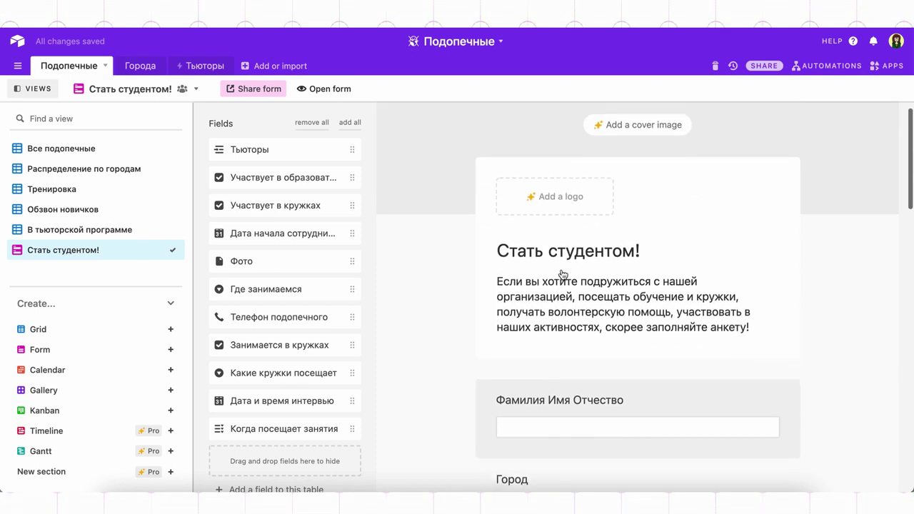
scroll(307, 368, down, 1)
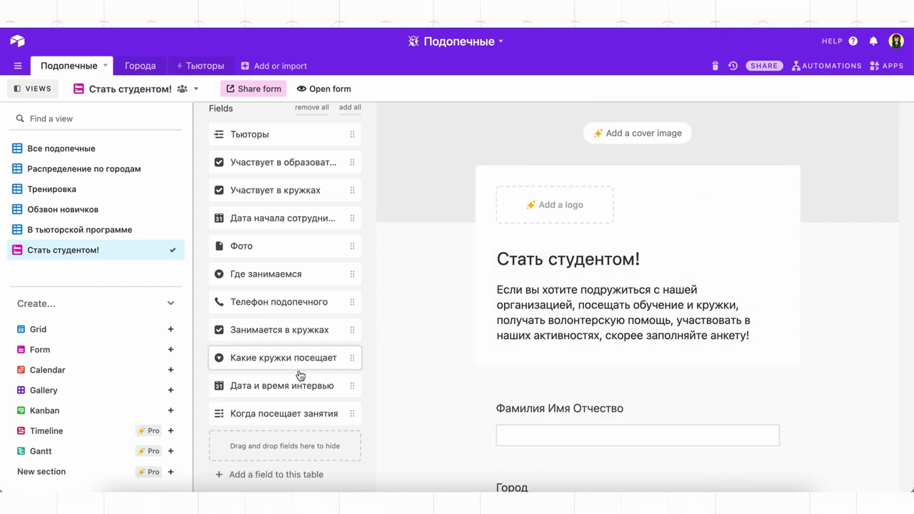
click(278, 477)
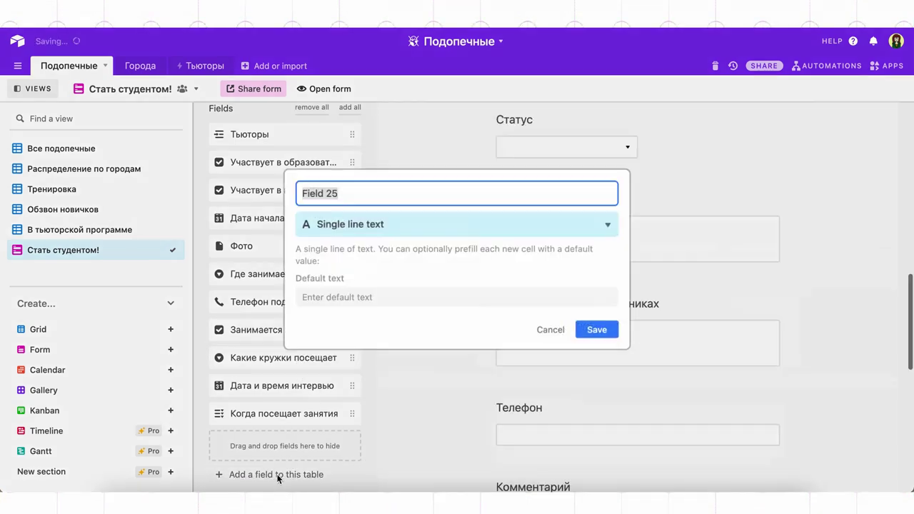
Make the new field a single select 'Предыдущий опыт' with options Да and Нет
click(481, 230)
click(439, 308)
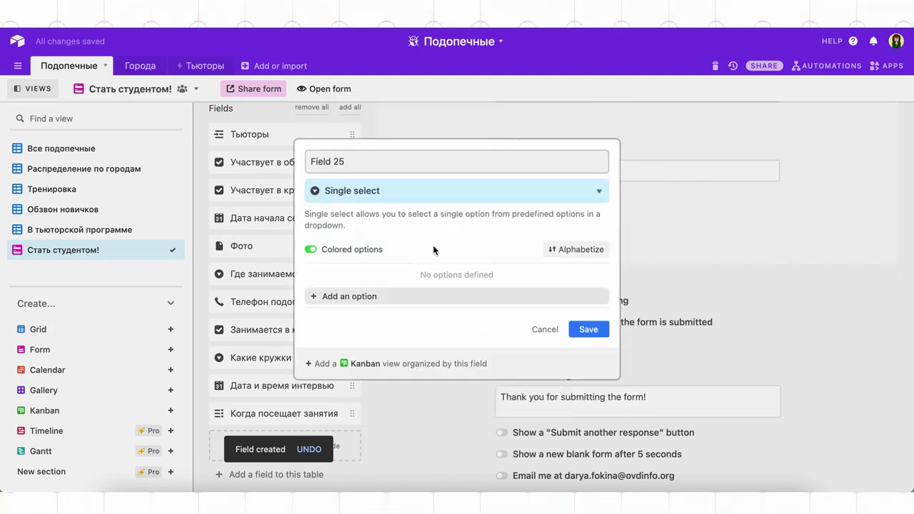
triple_click(421, 162)
text(Предыдущий опыт)
click(399, 301)
click(399, 301)
click(399, 264)
text(Да)
key(Tab)
text(Нет)
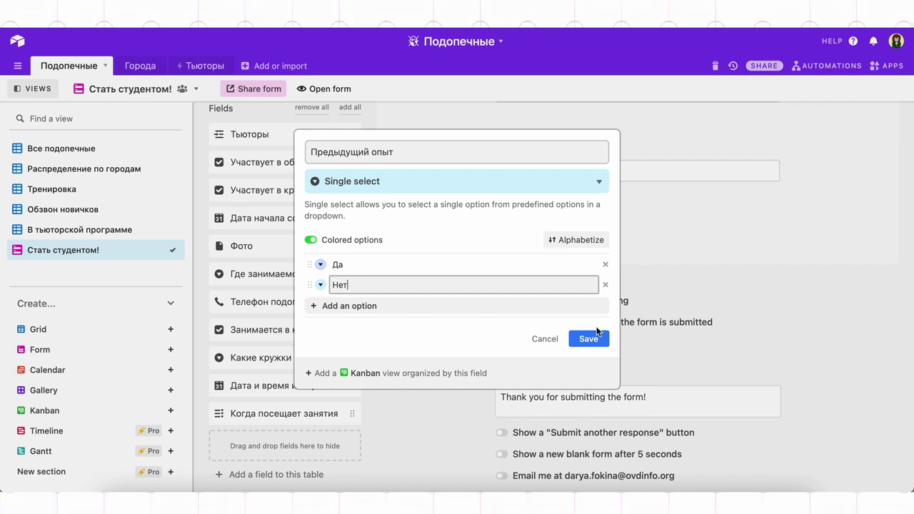
click(588, 339)
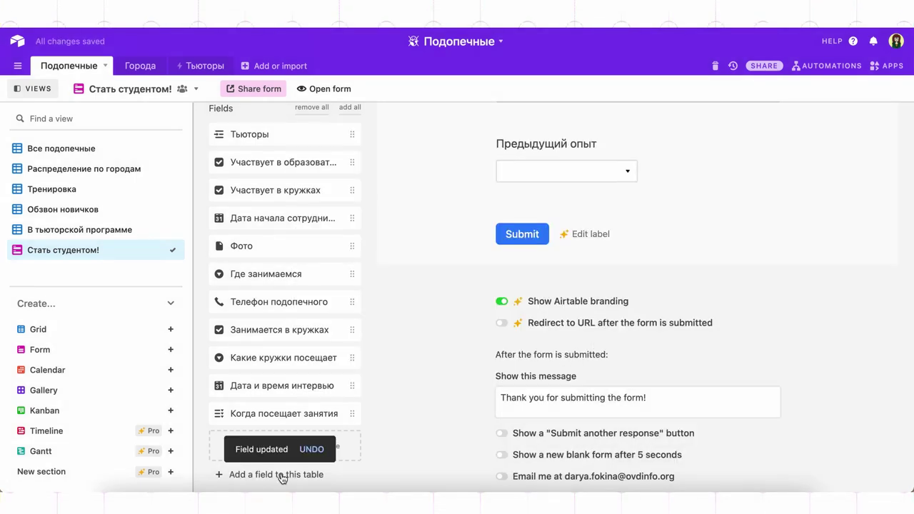
Add a multiple-select field 'Фонды' with the pasted option Выход
click(282, 477)
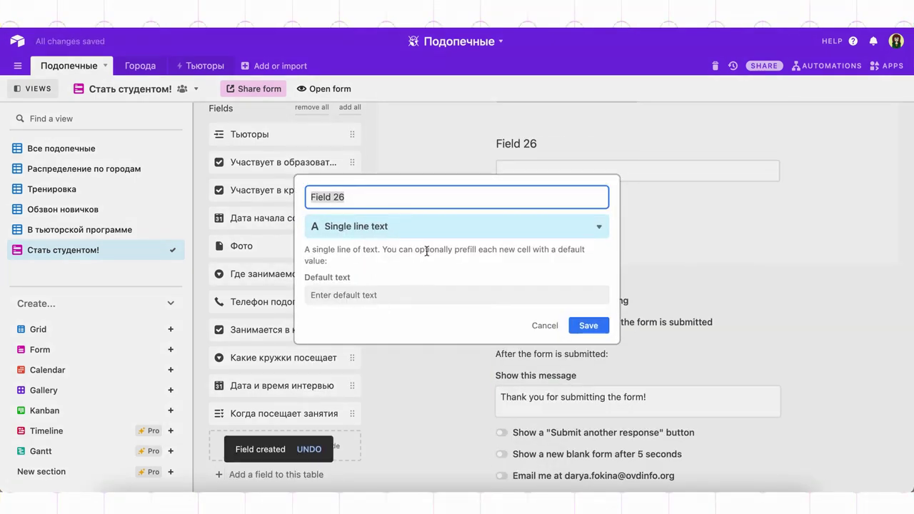
text(Фонды)
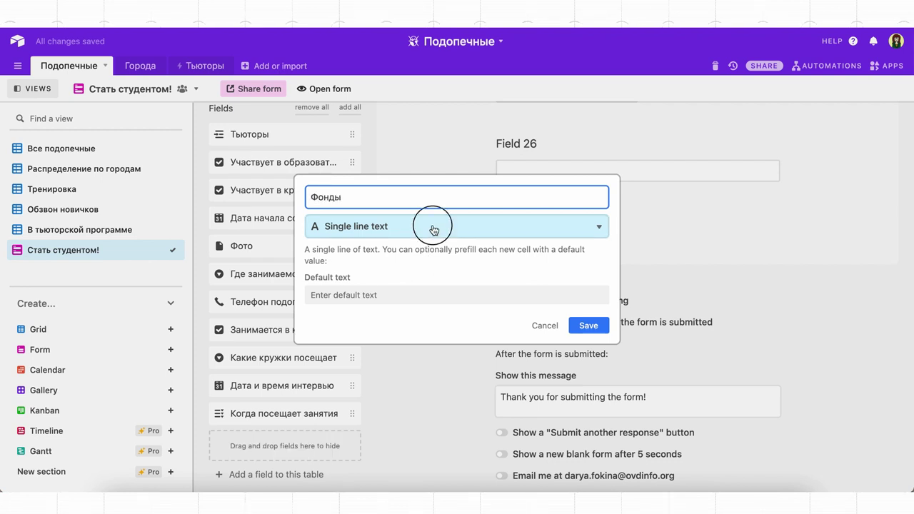
click(428, 226)
click(407, 289)
click(426, 312)
text(Выход Синдром любви Антон тут рядом)
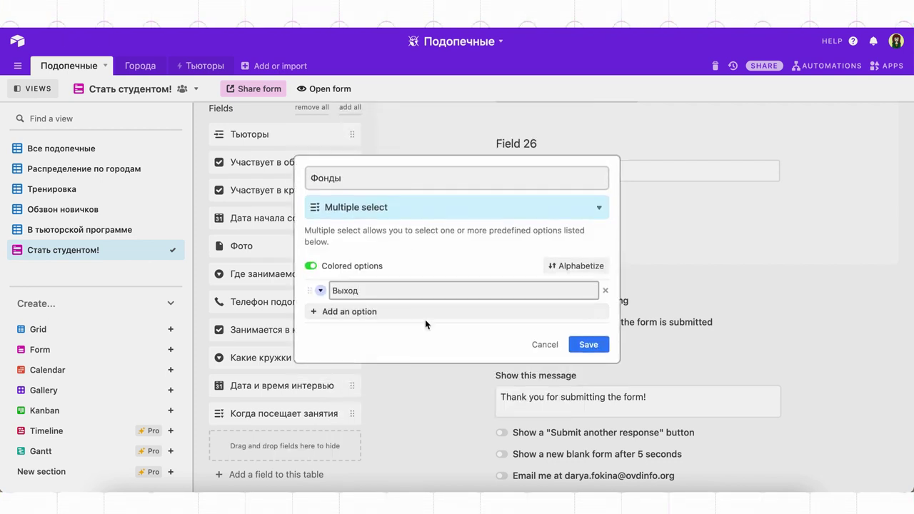
click(601, 358)
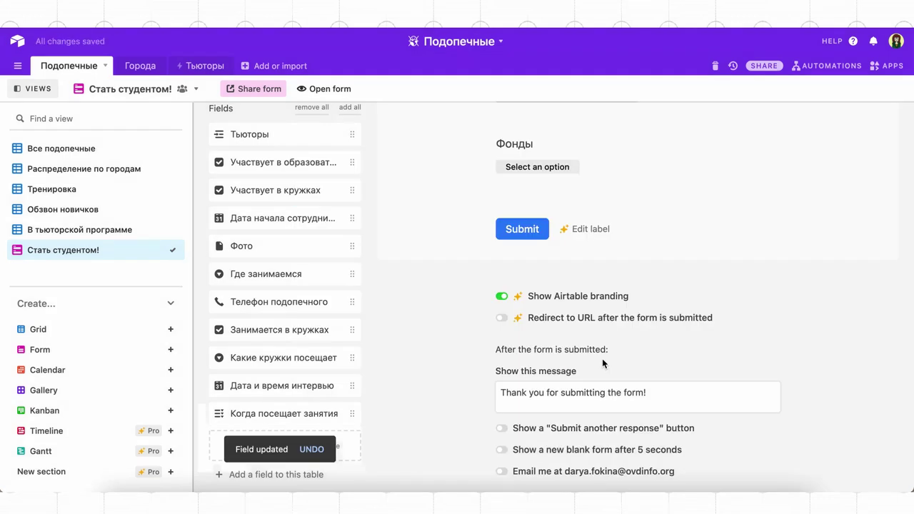
Add a field named 'Фонд текстом'
click(300, 474)
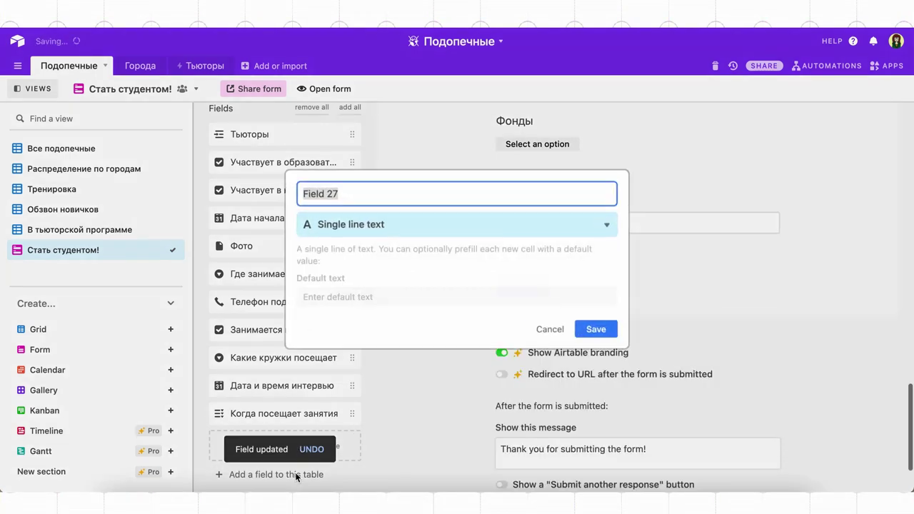
text(Фонд текстом)
click(599, 325)
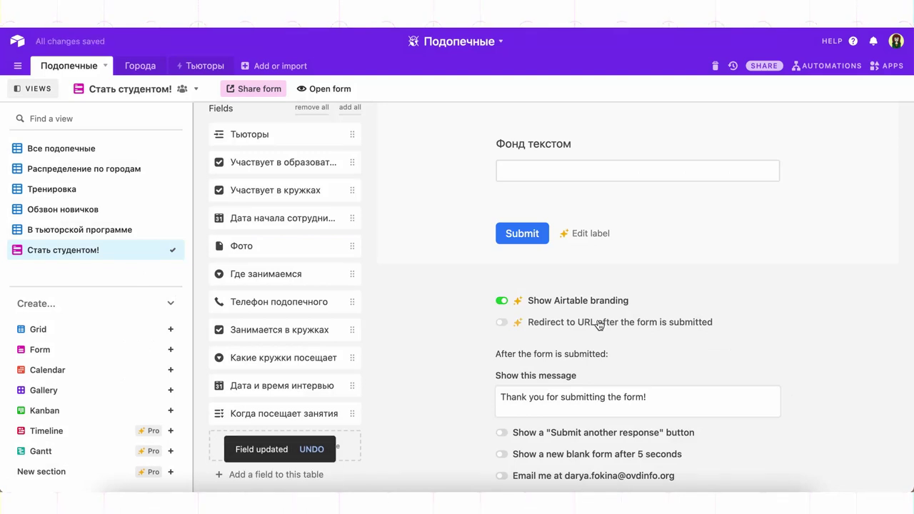
Reword the full-name question's label to 'Как зовут нашего буду…'
scroll(599, 286, up, 15)
scroll(600, 286, down, 3)
scroll(599, 286, down, 2)
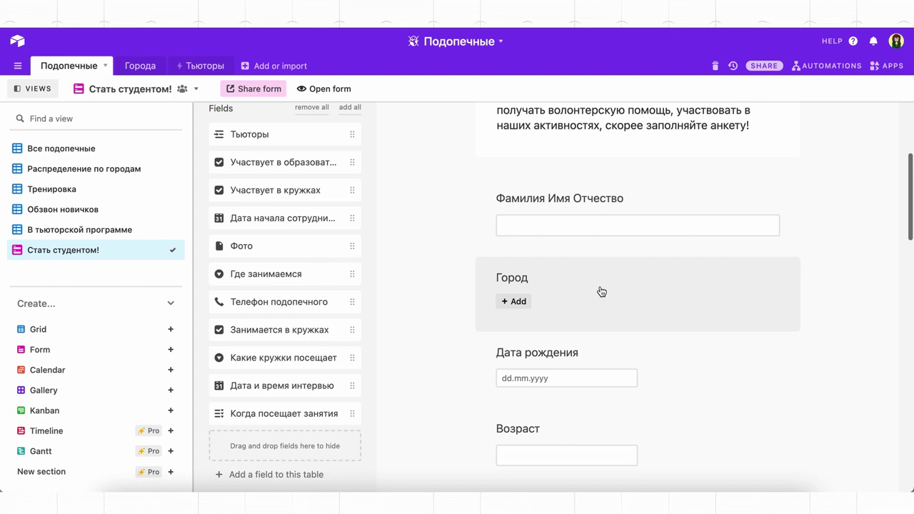
click(622, 196)
triple_click(596, 232)
text(Как зовут нашего будущего студента)
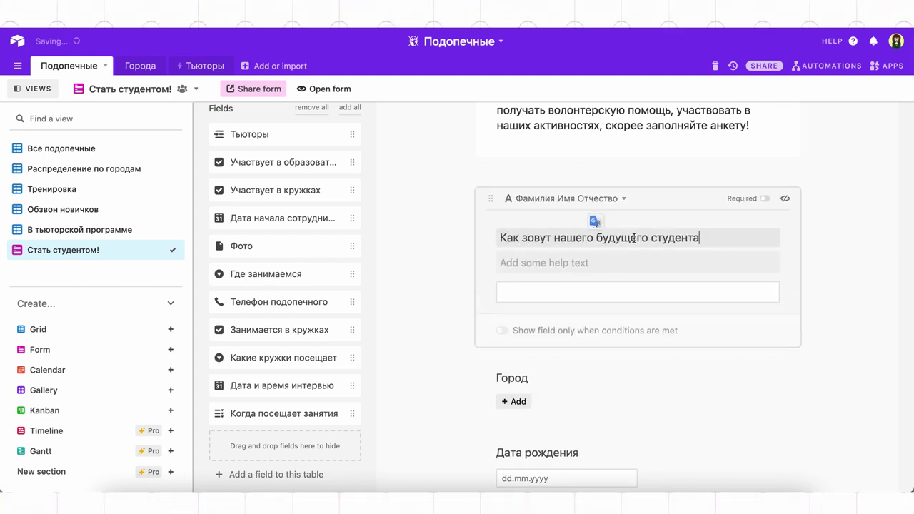
click(875, 235)
click(868, 237)
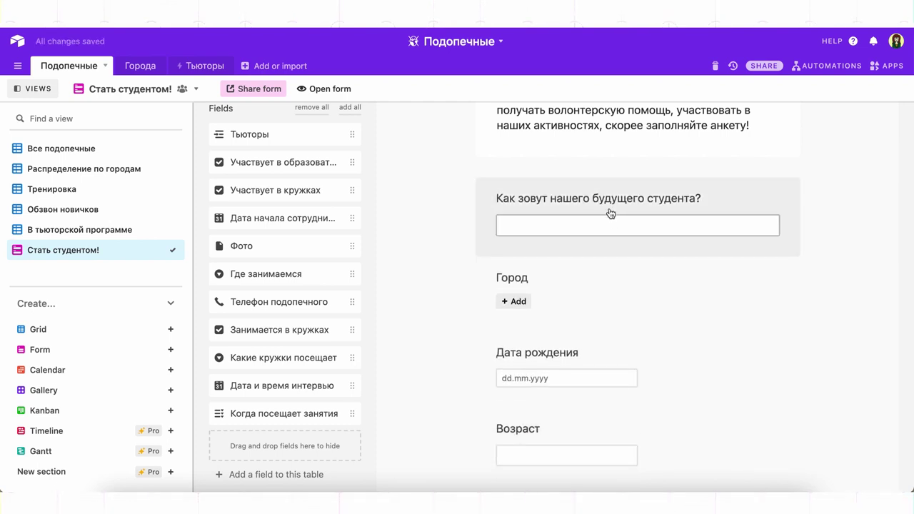
click(528, 206)
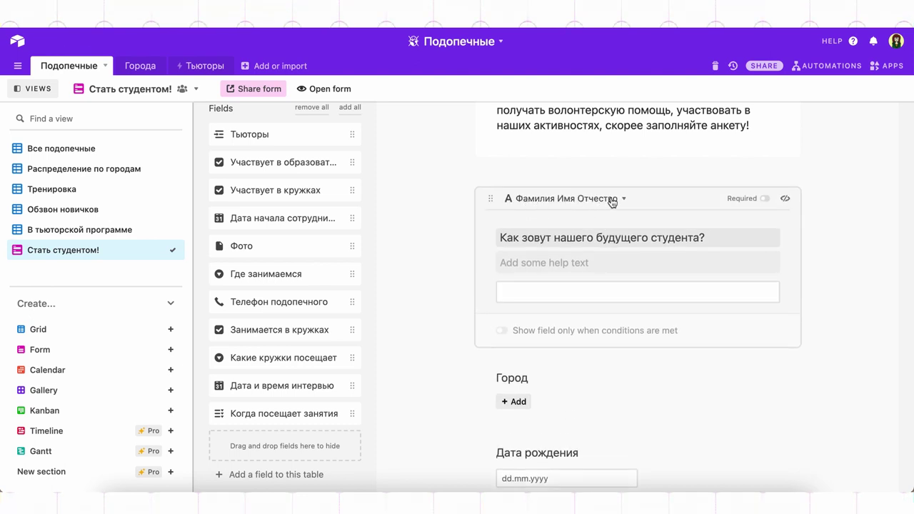
click(812, 255)
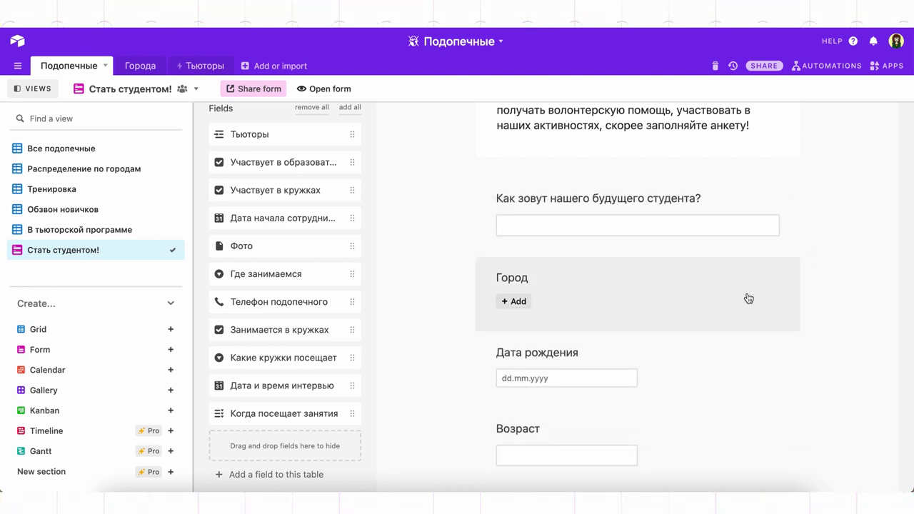
Add help text 'Укажите полное имя студента' to the name question
scroll(749, 296, down, 2)
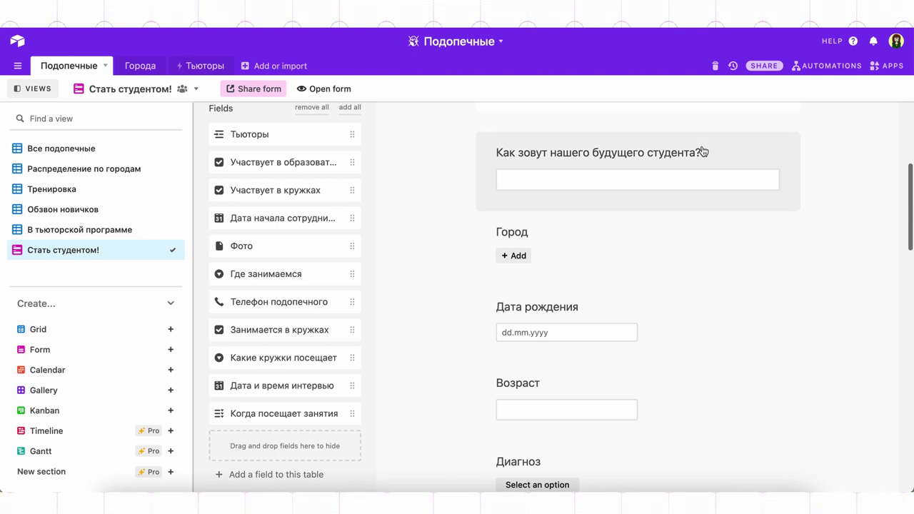
click(703, 152)
click(606, 214)
text(Укажите полное имя студента)
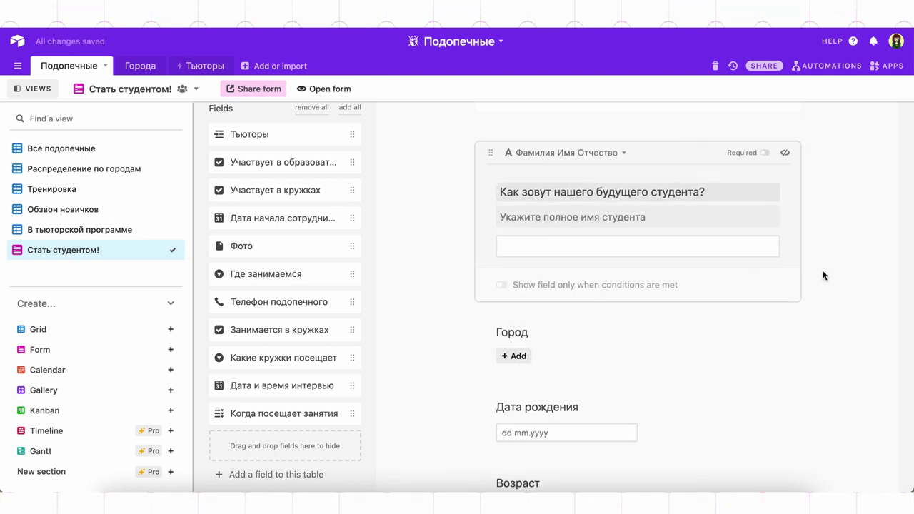
click(821, 275)
Rename the Город question to 'Где проживаете?'
click(512, 249)
double_click(516, 286)
text(Где проживаете?)
click(866, 307)
Add help text 'Укажите дату рождения студента' and 'Укажите количество полных лет' to birth date and age
scroll(785, 349, down, 3)
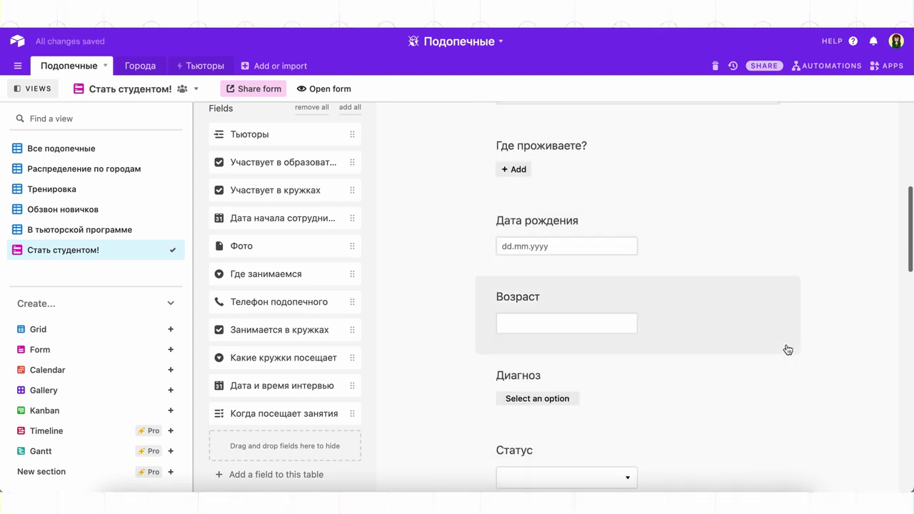
click(635, 233)
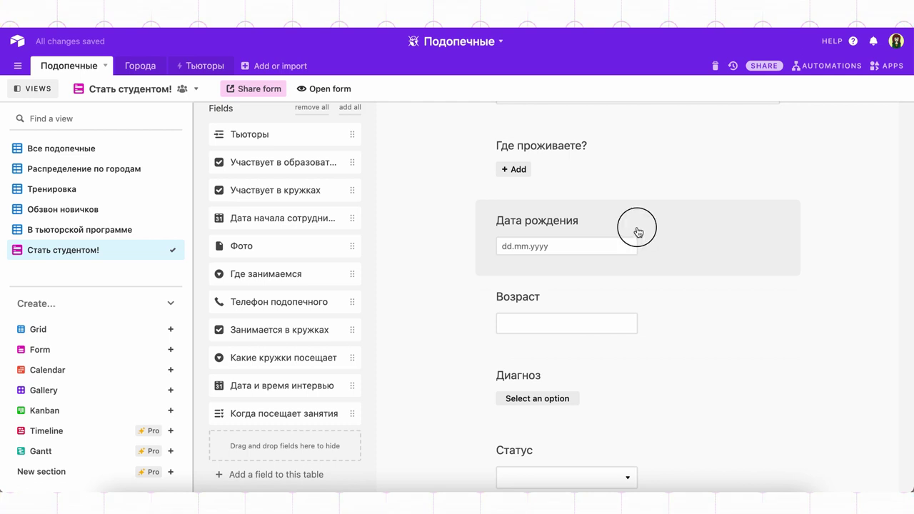
text(Укажите дату рождения студента)
click(831, 300)
scroll(760, 339, down, 3)
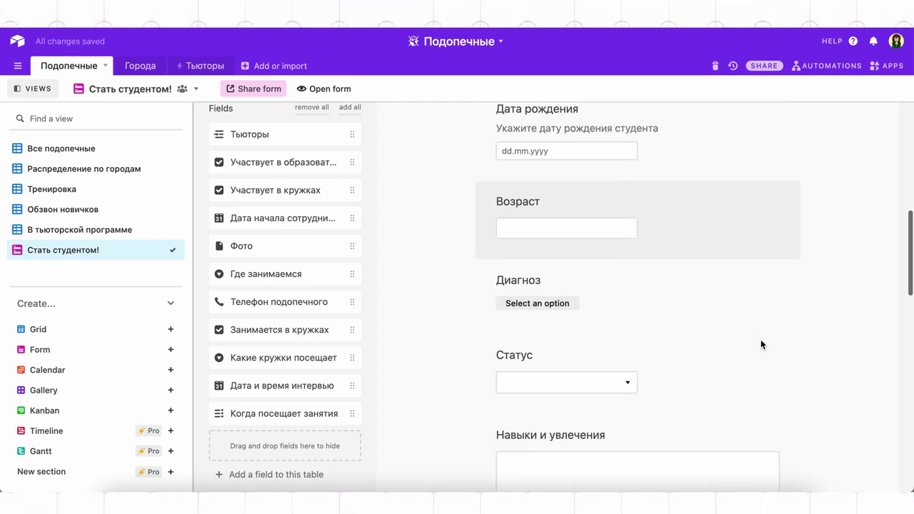
click(633, 213)
text(Укажите количество полных лет)
click(872, 320)
scroll(746, 352, down, 3)
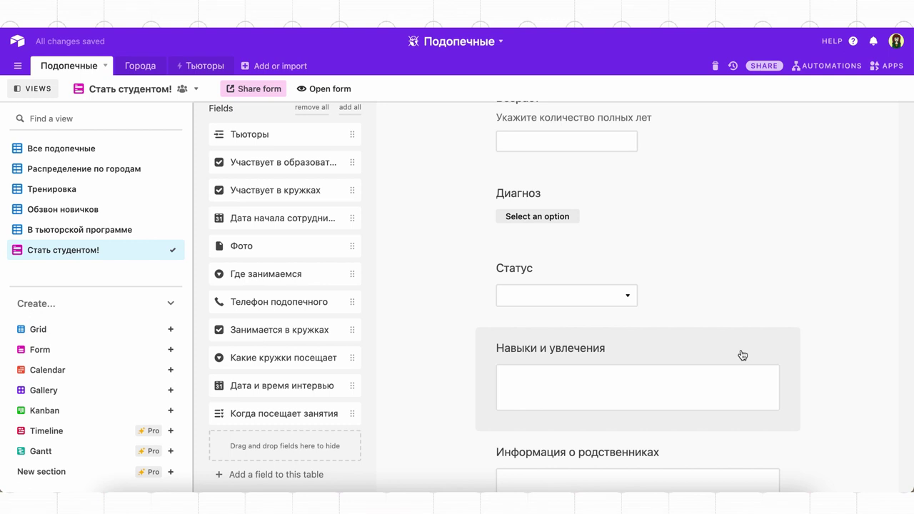
click(575, 195)
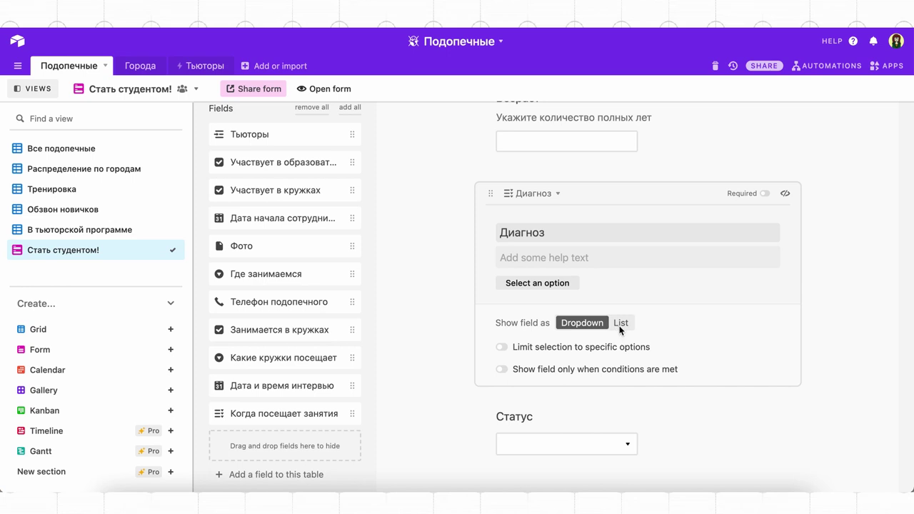
Show Диагноз options as a checkbox list and hide the Статус field from the form
click(619, 326)
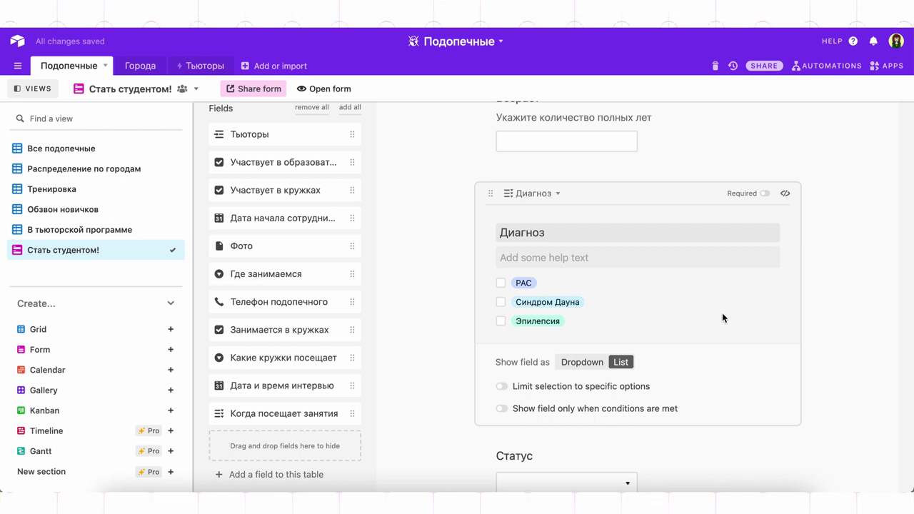
click(858, 298)
scroll(771, 367, down, 1)
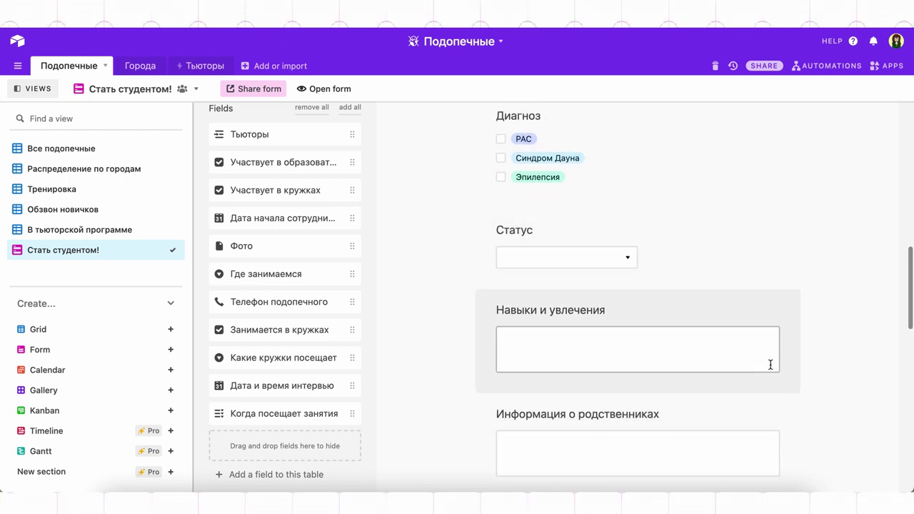
drag(628, 250, 307, 289)
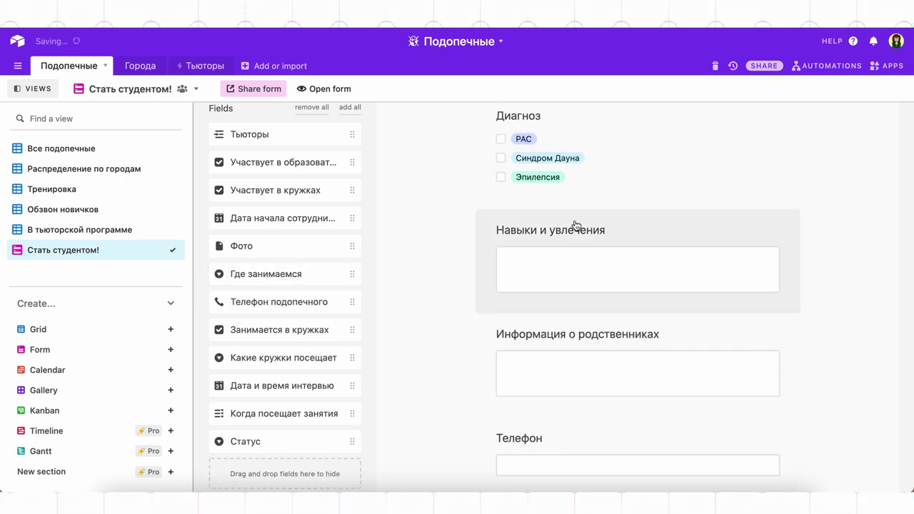
Add help text 'Что нравится делать нашему студенту?…' to Навыки и увлечения
click(635, 231)
click(540, 294)
text(Что нравится де)
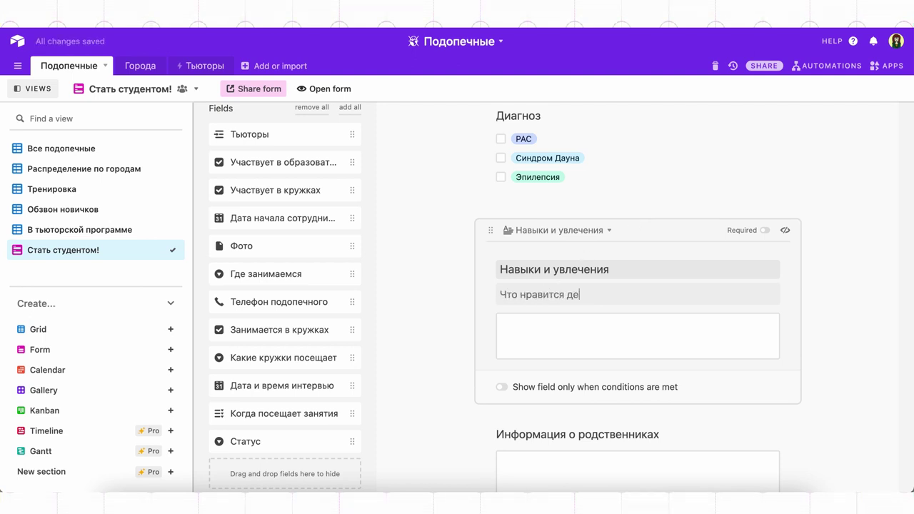
text(лать нашему студенту? Что ему интересно и что хорошо получается?)
click(848, 295)
scroll(776, 342, down, 3)
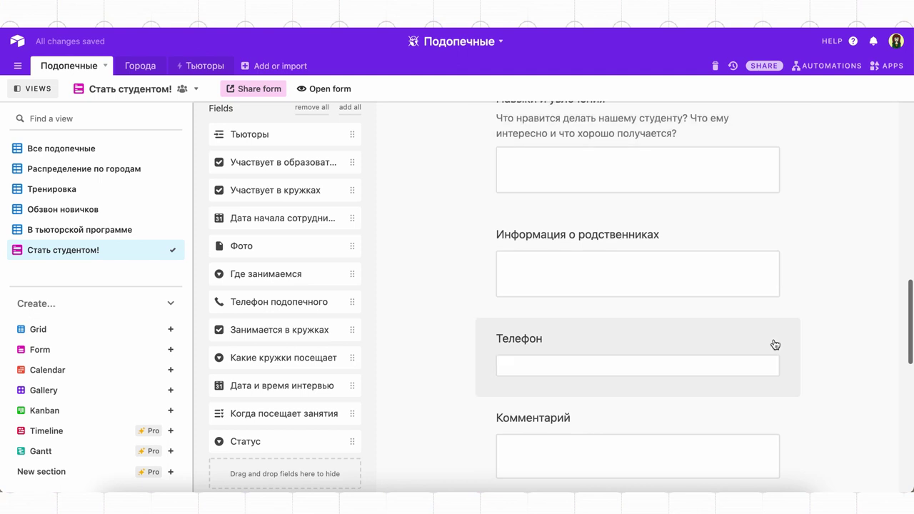
Add help text 'Расскажите о себе, кем вы приходитесь студенту?…' to the relatives question
click(687, 248)
click(649, 299)
text(Расскажите о себе, кем вы приходитесь)
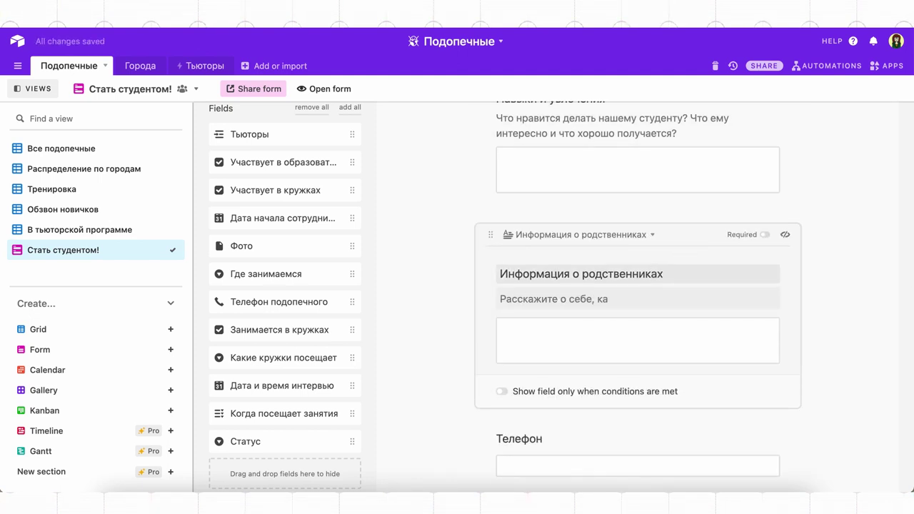
text( студенту? а также о других членах семьи)
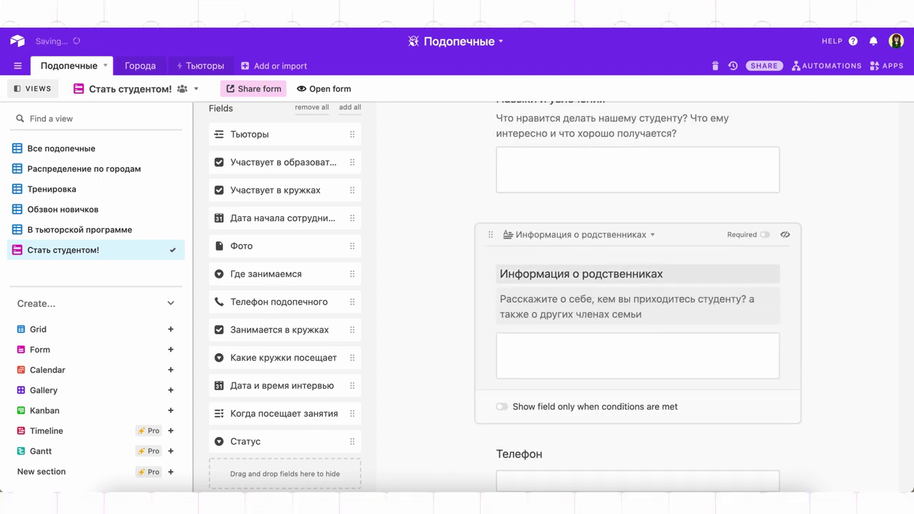
click(892, 304)
scroll(785, 371, down, 2)
Add help text 'Ваш телефон' to the Телефон question
click(666, 293)
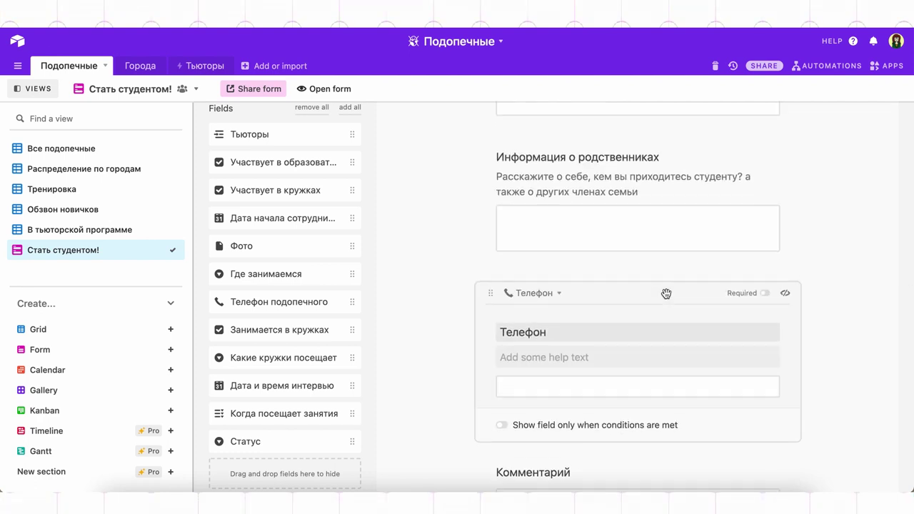
text(Ваш телефон)
click(887, 341)
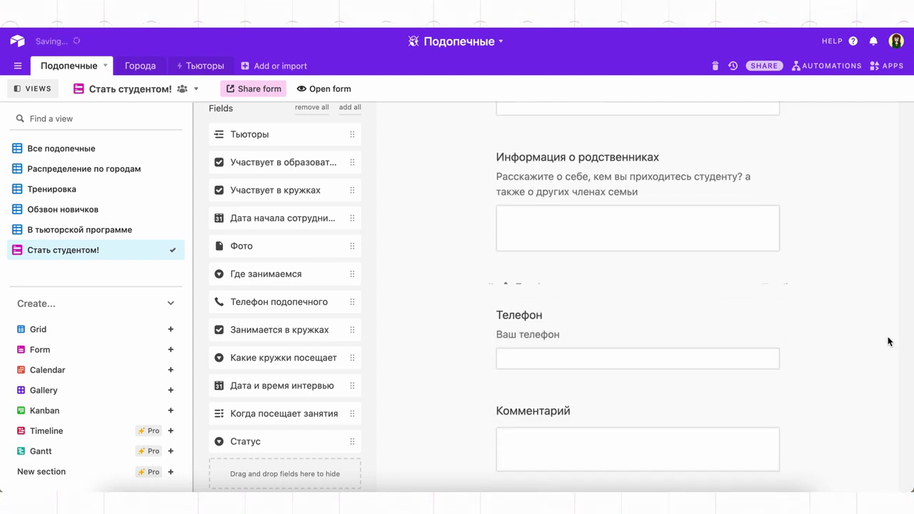
scroll(860, 367, down, 4)
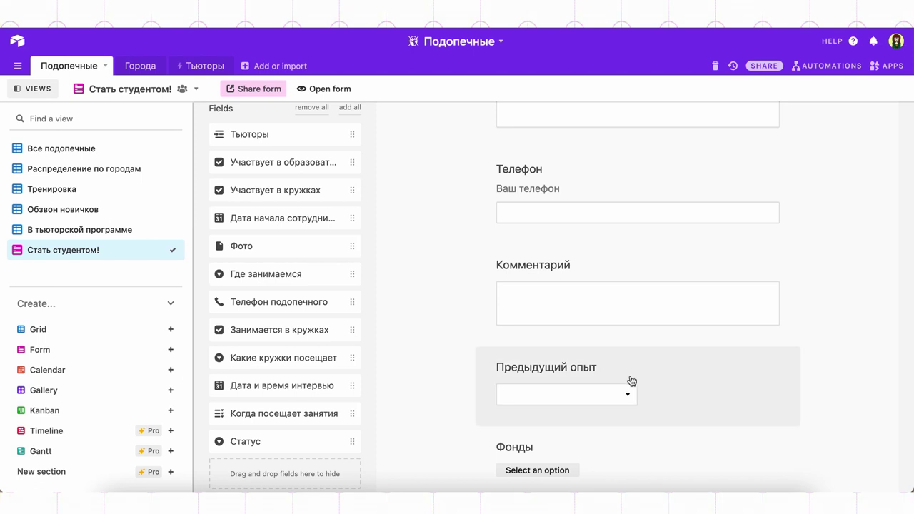
scroll(632, 381, down, 3)
Relabel Предыдущий опыт 'Был ли ранее похожий опыт?' with help text about previous fund cooperation
click(602, 286)
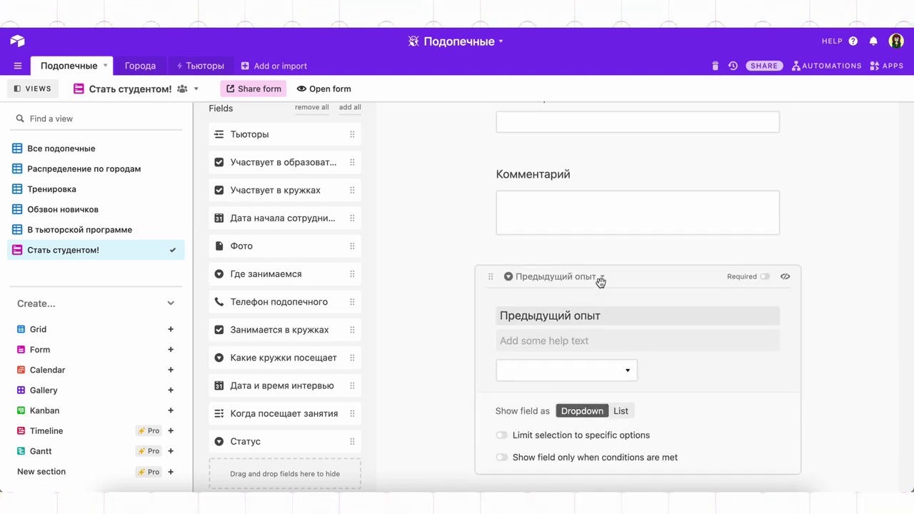
triple_click(607, 316)
text(Был ли ранее похожий опыт?)
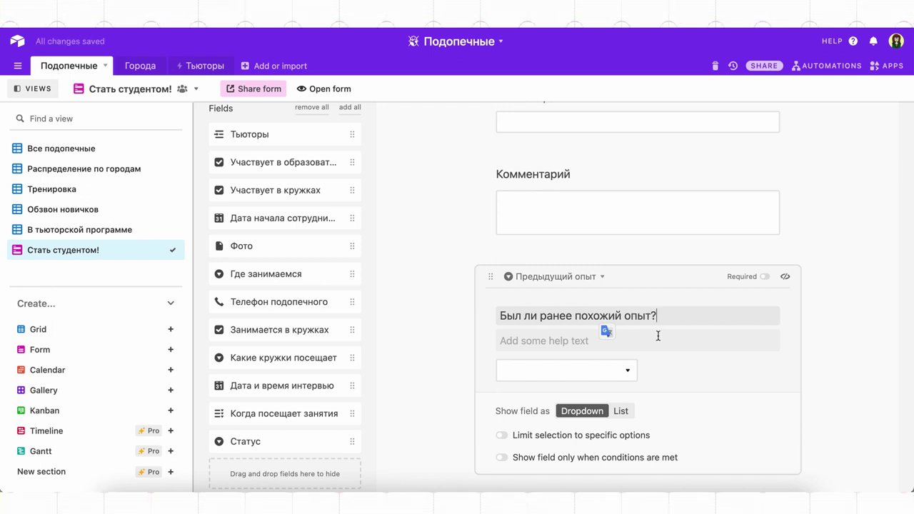
click(651, 350)
text(Если у вас ранее был опыт сот)
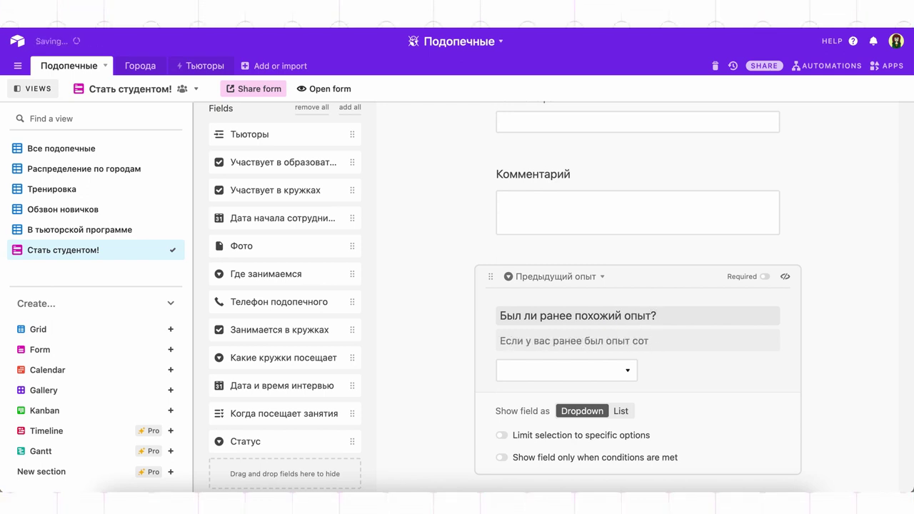
text(рудничества с фондами, выберите "Да")
click(877, 328)
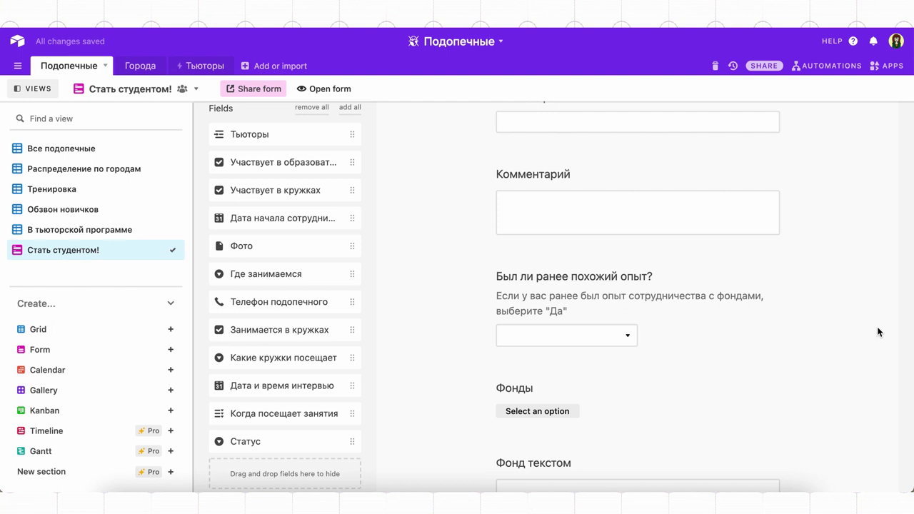
scroll(714, 285, down, 3)
Label the Фонды question 'С какими фондами?' and show its choices as a checkbox list
click(673, 251)
text(С какими фондами?)
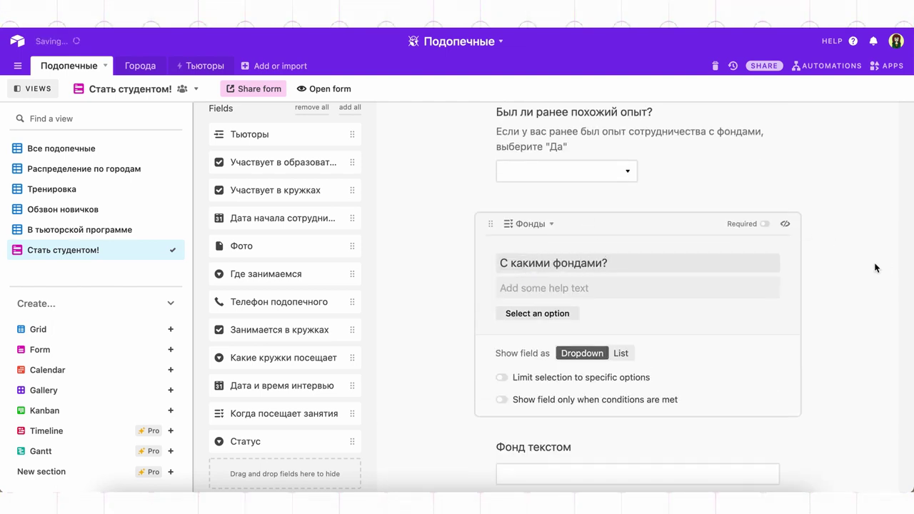
click(873, 269)
scroll(772, 328, down, 2)
click(680, 167)
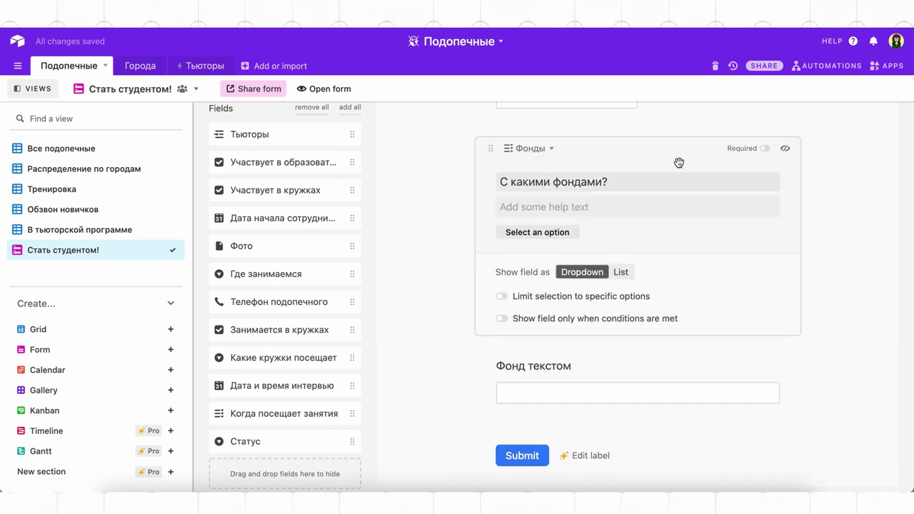
click(621, 280)
click(855, 226)
scroll(724, 333, down, 2)
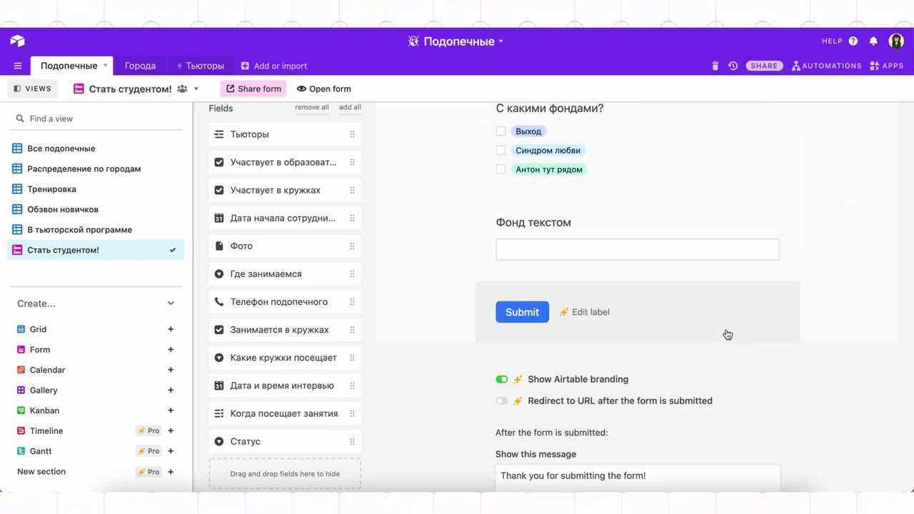
Label Фонд текстом 'С какими фондами?' with help text for funds missing from the list
click(634, 218)
triple_click(543, 259)
text(С каки)
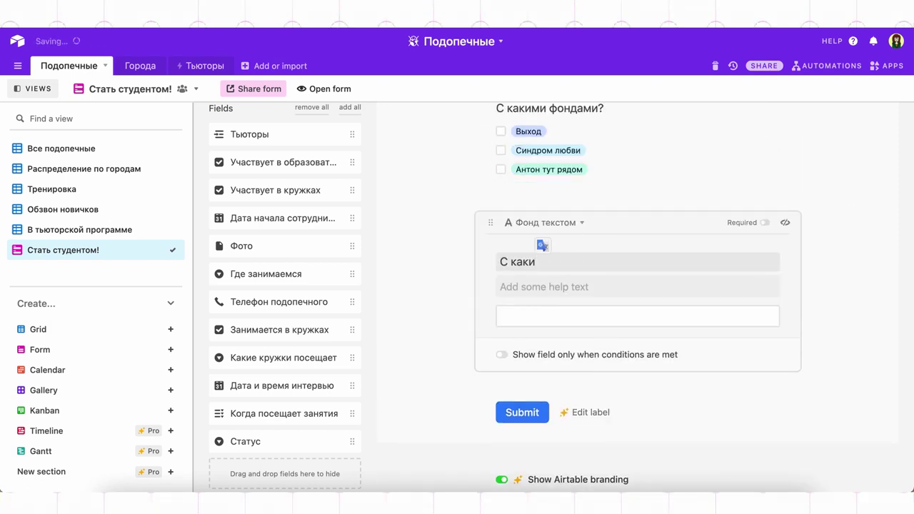
text(ми фондами?)
click(544, 288)
text(Если вы не нашли фонд в списке выше, напишите его название тут)
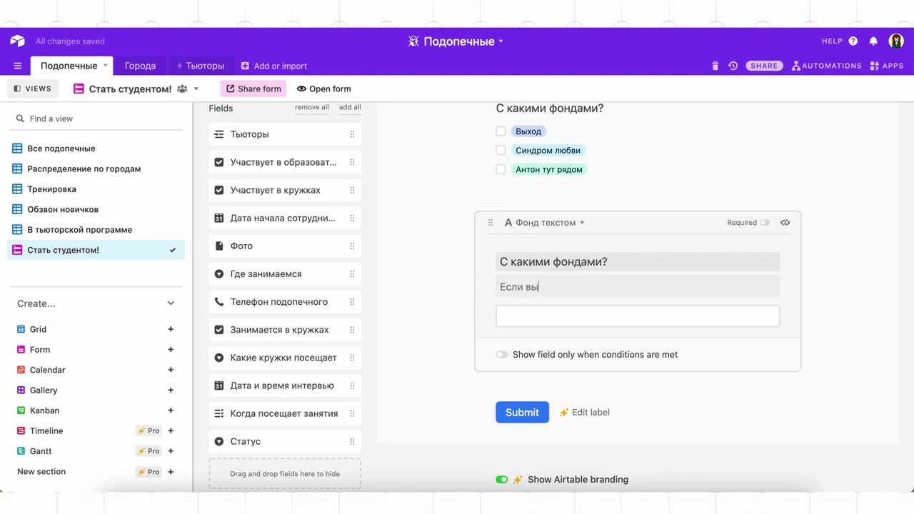
click(882, 286)
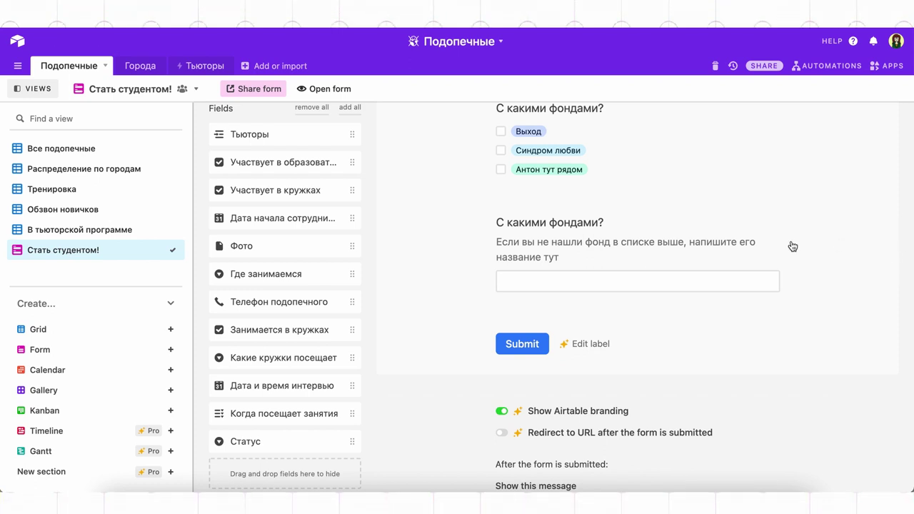
scroll(782, 242, up, 4)
Show the Фонды question only when the previous-experience answer is Да
click(650, 259)
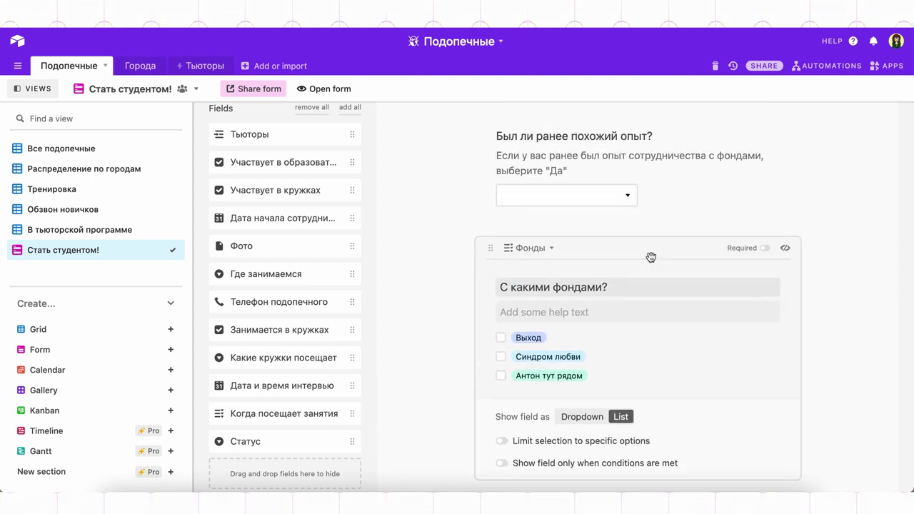
scroll(647, 386, down, 2)
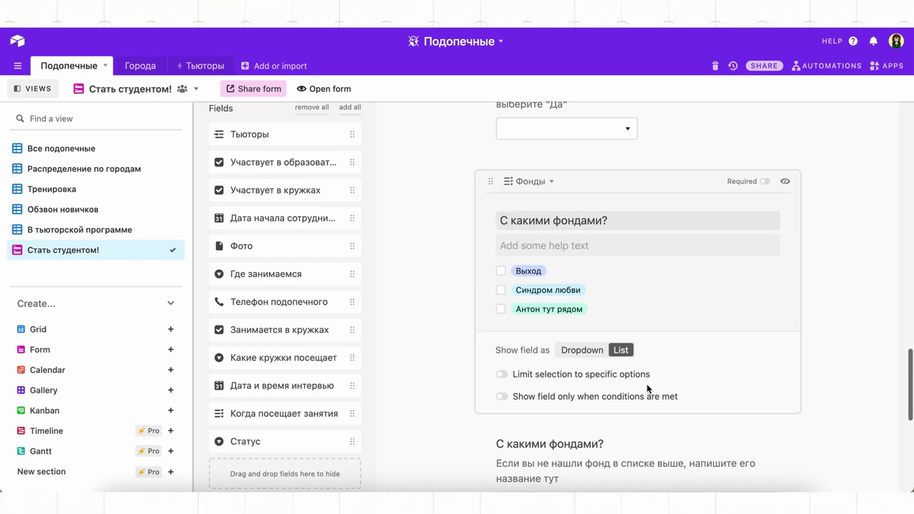
click(631, 398)
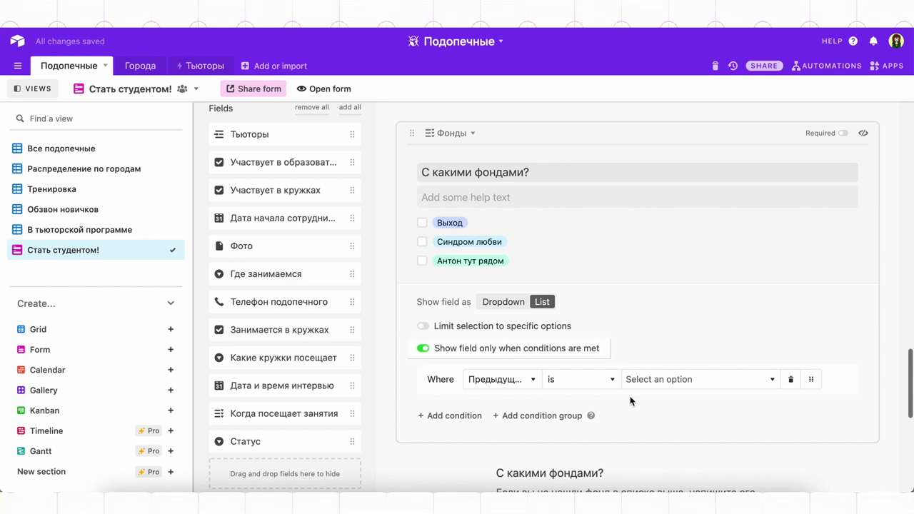
click(663, 382)
click(659, 424)
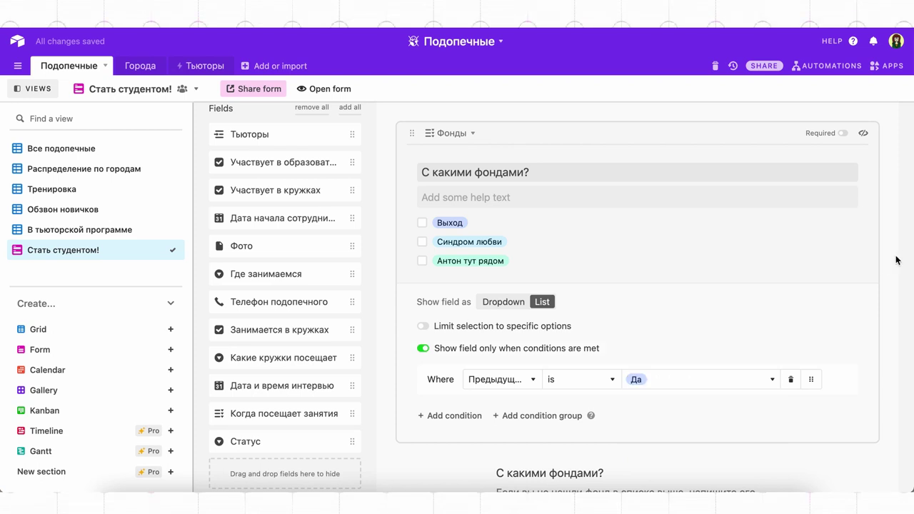
click(895, 260)
scroll(703, 201, up, 3)
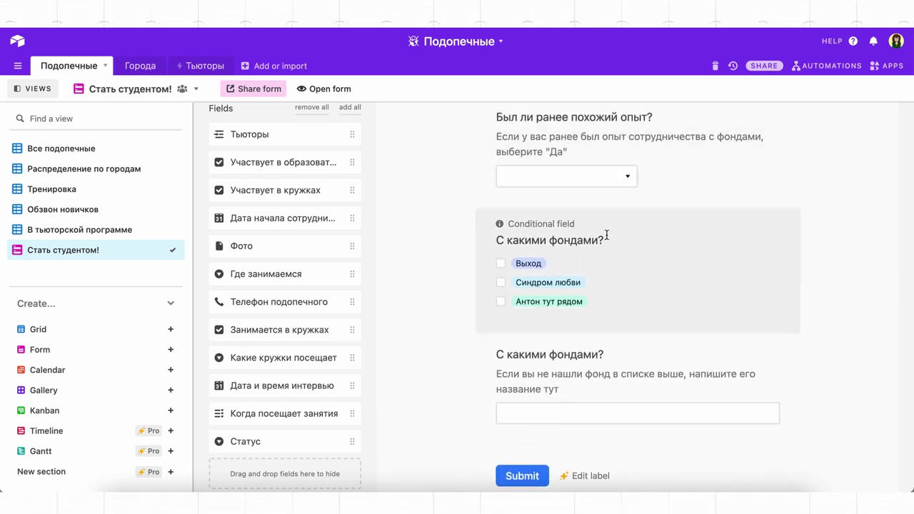
click(606, 235)
click(445, 226)
Add a 'Другое' choice to the Фонды field's options and save it
click(491, 245)
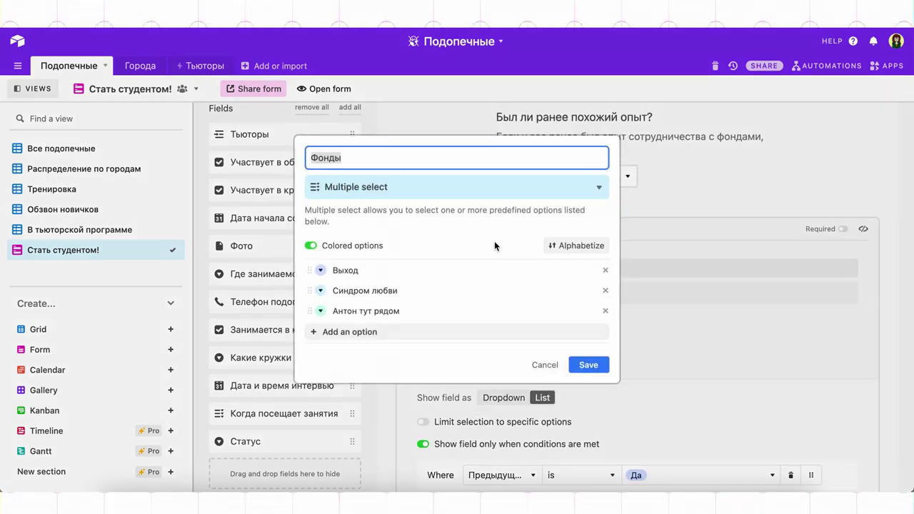
click(424, 334)
text(Другое)
click(589, 366)
Make the Фонд текстом question conditional: show it only when Фонды has Другое
scroll(603, 376, down, 3)
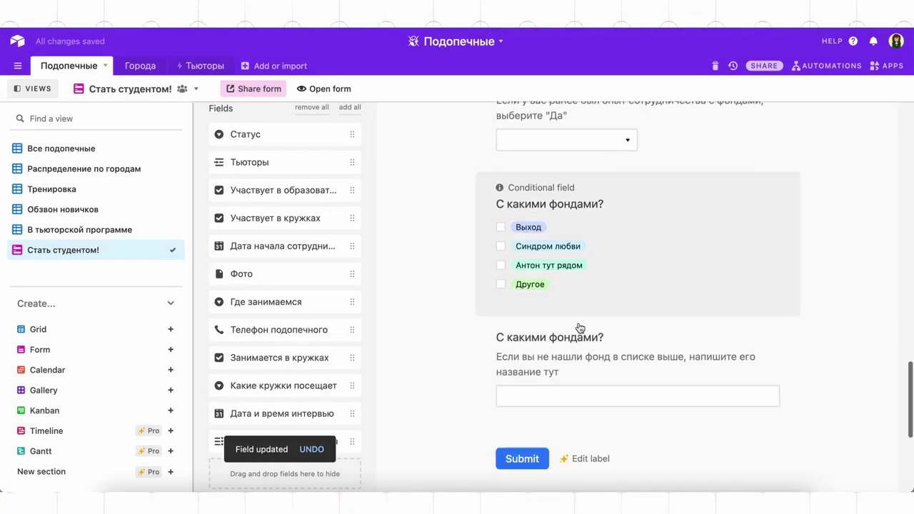
click(579, 326)
click(608, 428)
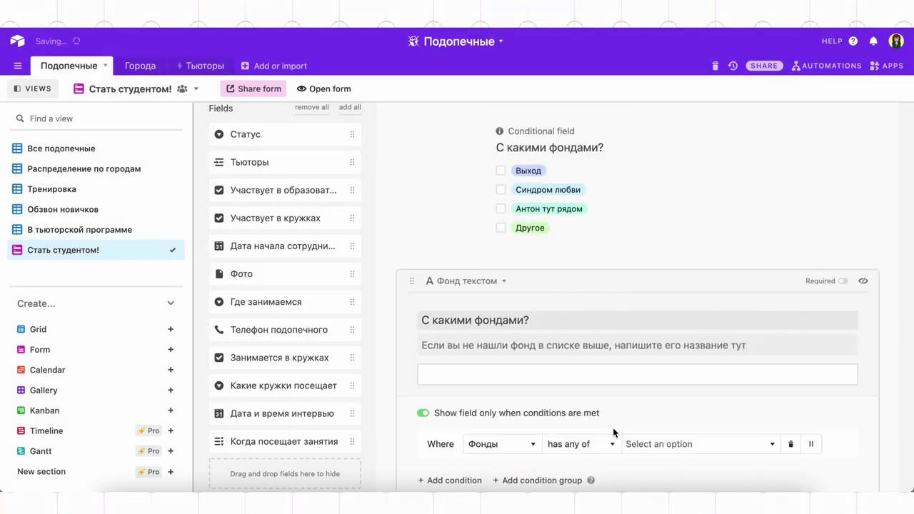
scroll(612, 423, down, 2)
click(644, 389)
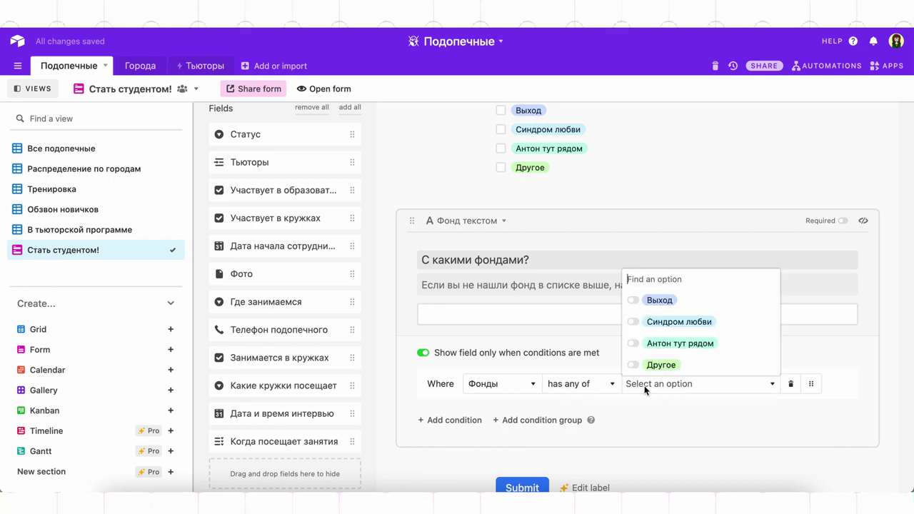
click(657, 365)
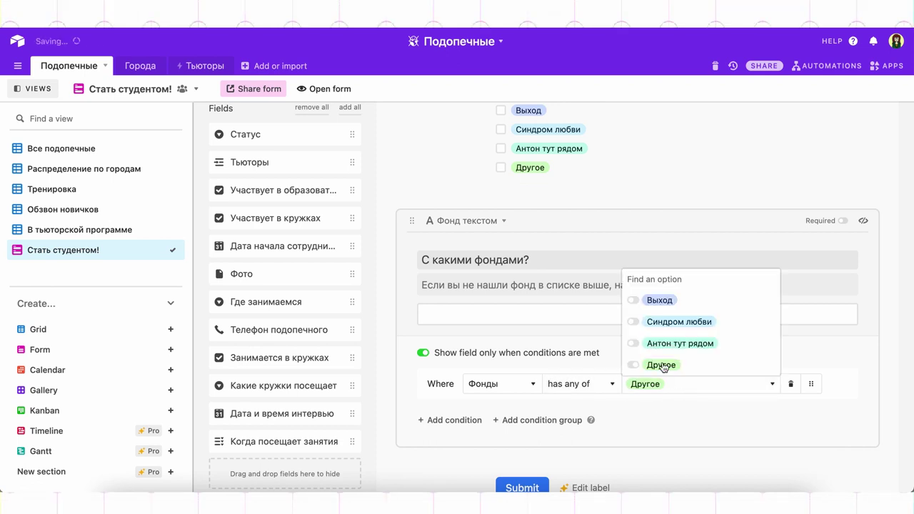
click(889, 253)
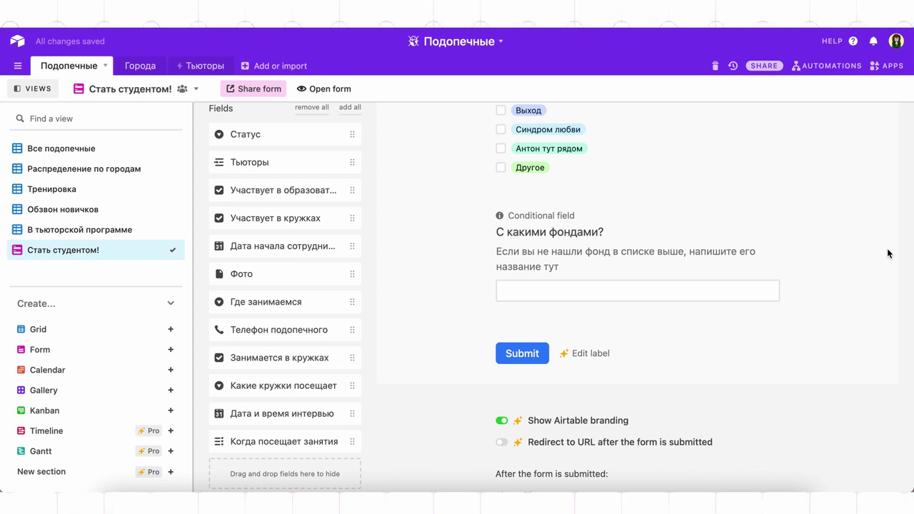
scroll(865, 182, up, 10)
scroll(862, 185, up, 10)
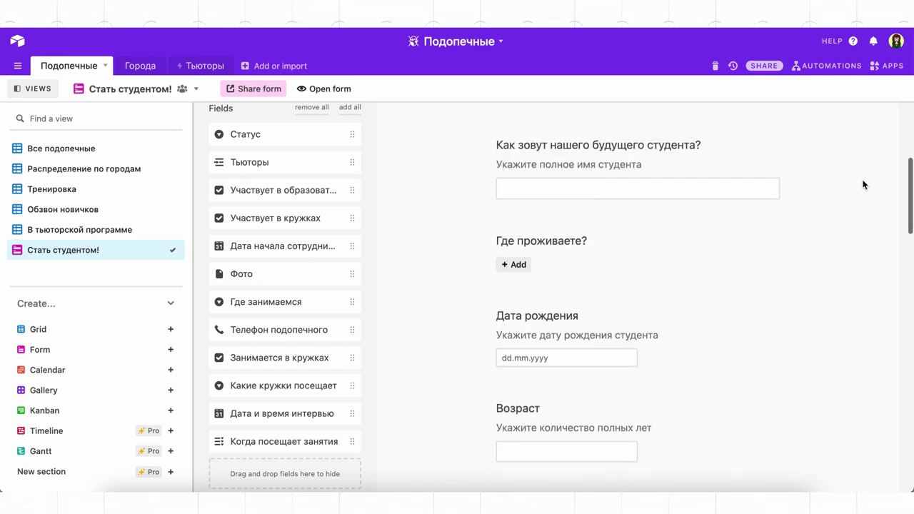
Make the student name, Где проживаете? and Дата рождения questions required
scroll(863, 186, down, 4)
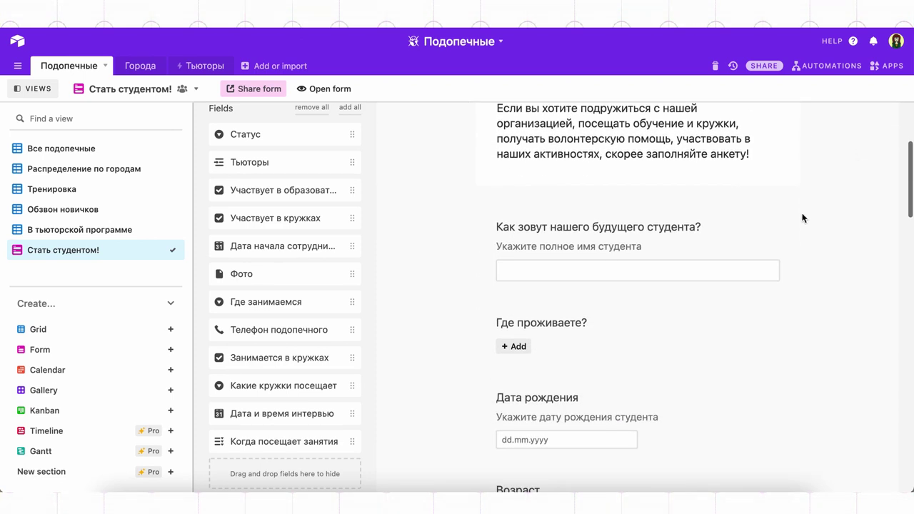
click(750, 232)
click(764, 227)
click(844, 269)
scroll(836, 295, down, 2)
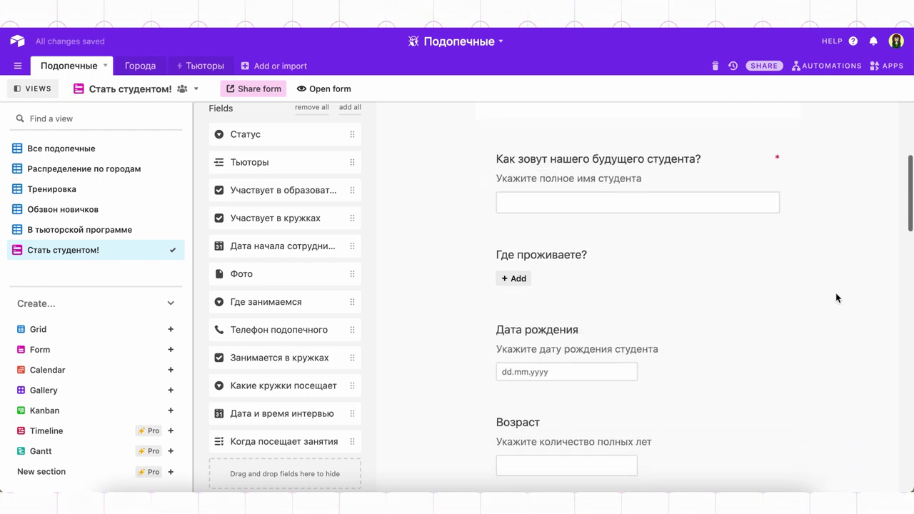
click(746, 266)
click(765, 255)
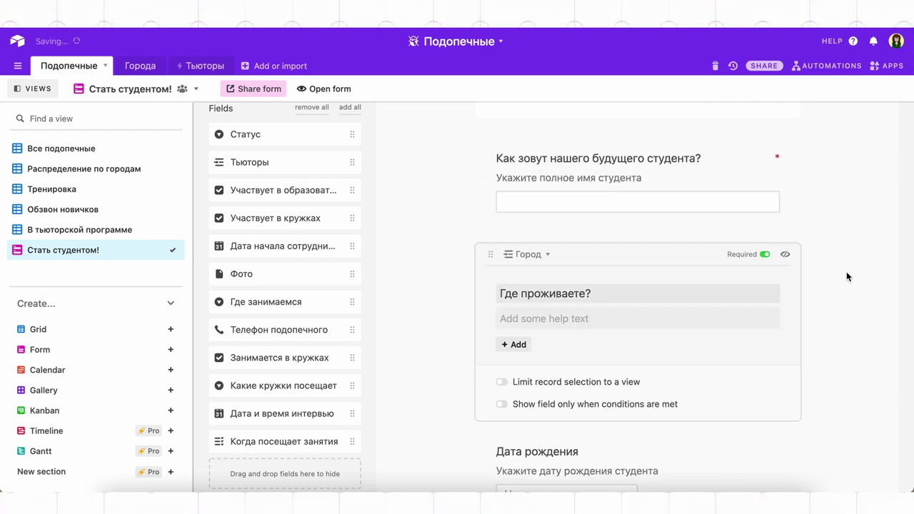
click(845, 271)
scroll(834, 321, down, 1)
click(735, 314)
scroll(734, 187, down, 1)
click(763, 177)
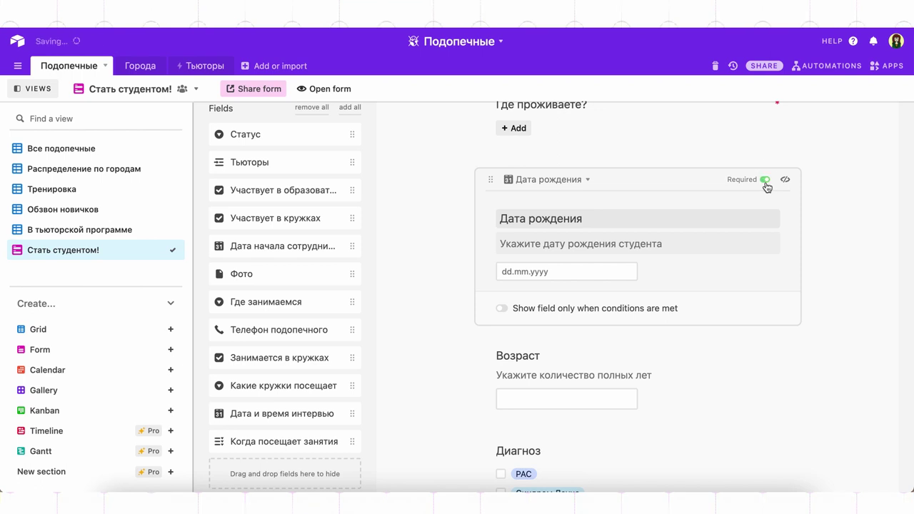
click(837, 264)
Make the Возраст, Диагноз and Навыки и увлечения questions required
scroll(837, 264, down, 1)
click(767, 278)
click(765, 275)
click(850, 330)
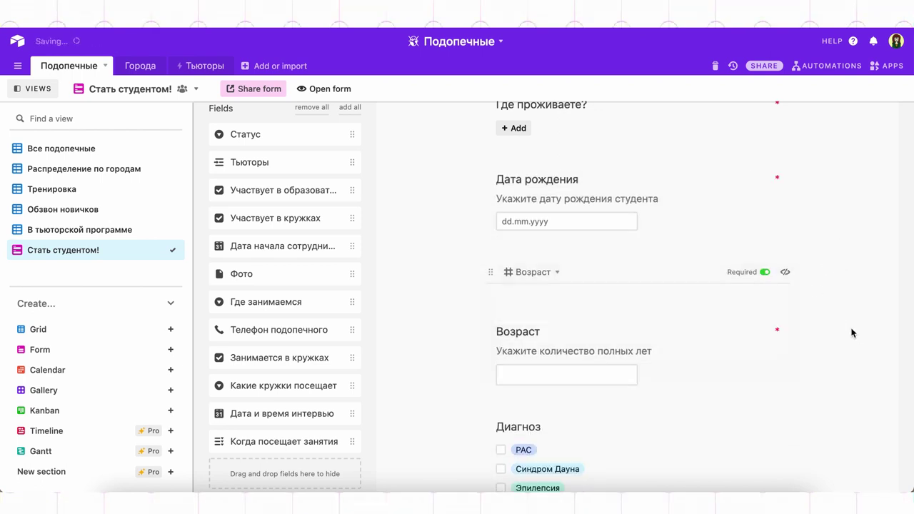
scroll(799, 307, down, 3)
click(752, 197)
click(764, 180)
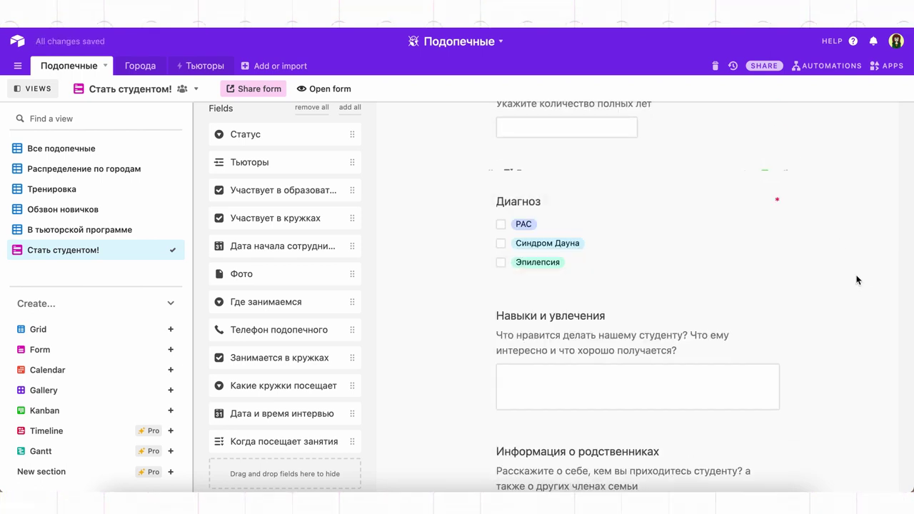
scroll(792, 321, down, 3)
click(760, 216)
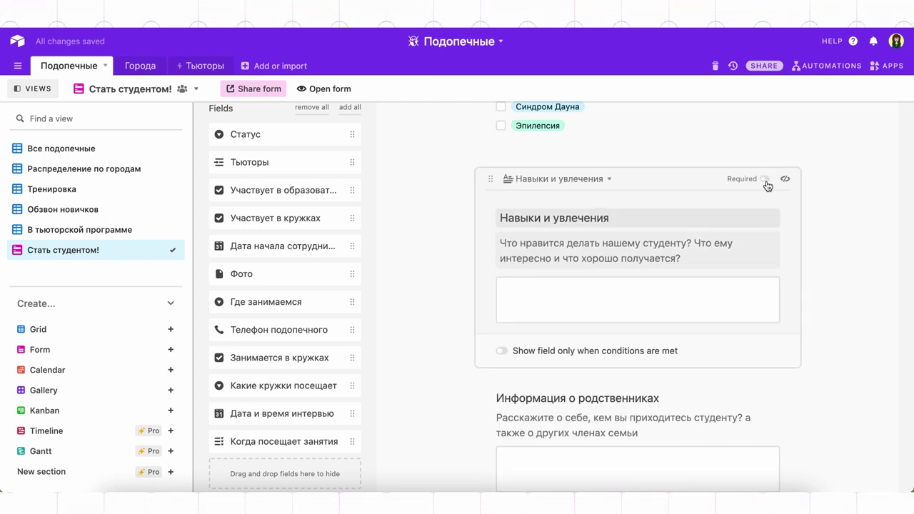
click(766, 181)
click(841, 243)
Make the relatives information and Телефон questions required
scroll(732, 364, down, 3)
click(773, 178)
click(765, 156)
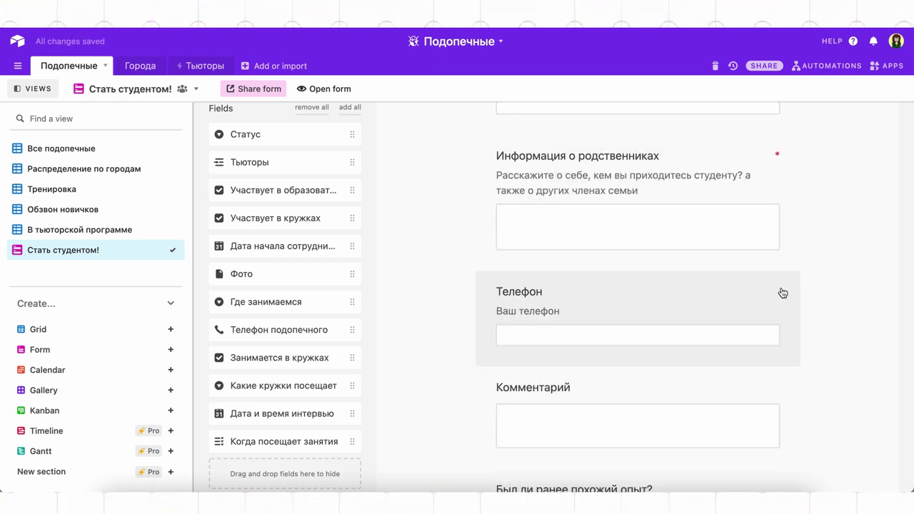
scroll(778, 285, down, 3)
click(759, 214)
click(764, 195)
scroll(778, 335, down, 3)
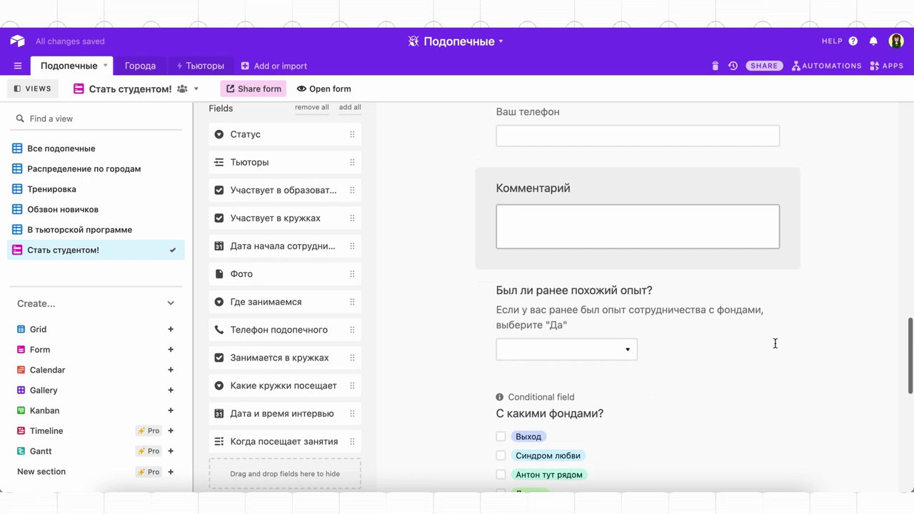
Drag the Комментарий question to the end of the form, below the funds question
drag(630, 166, 644, 318)
scroll(659, 275, up, 5)
scroll(659, 273, up, 3)
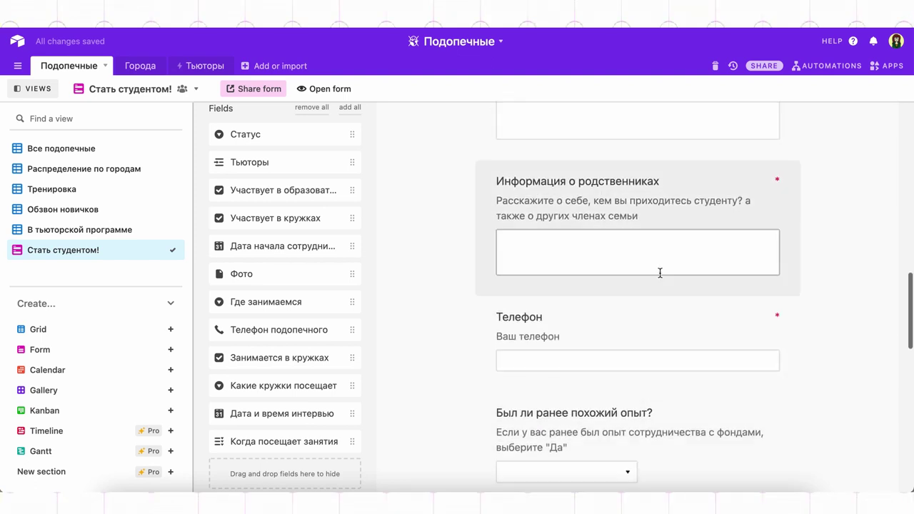
scroll(669, 287, down, 2)
Make both the Фонды and Фонд текстом questions required
click(688, 290)
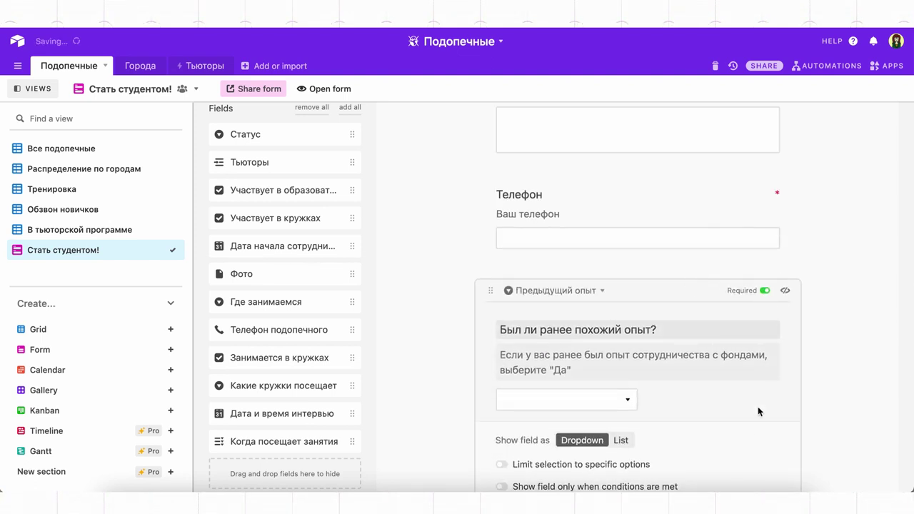
scroll(754, 424, down, 4)
click(752, 335)
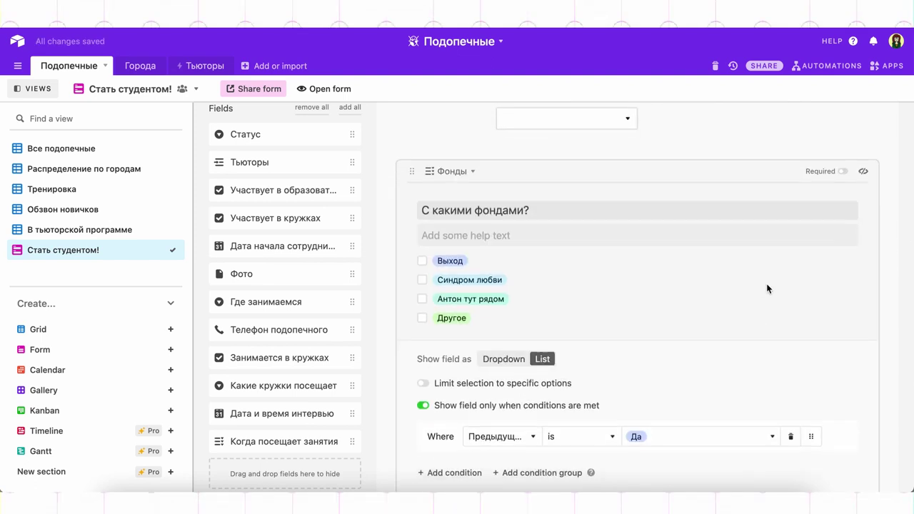
click(842, 172)
click(888, 204)
click(746, 347)
click(843, 315)
click(877, 279)
scroll(840, 350, down, 3)
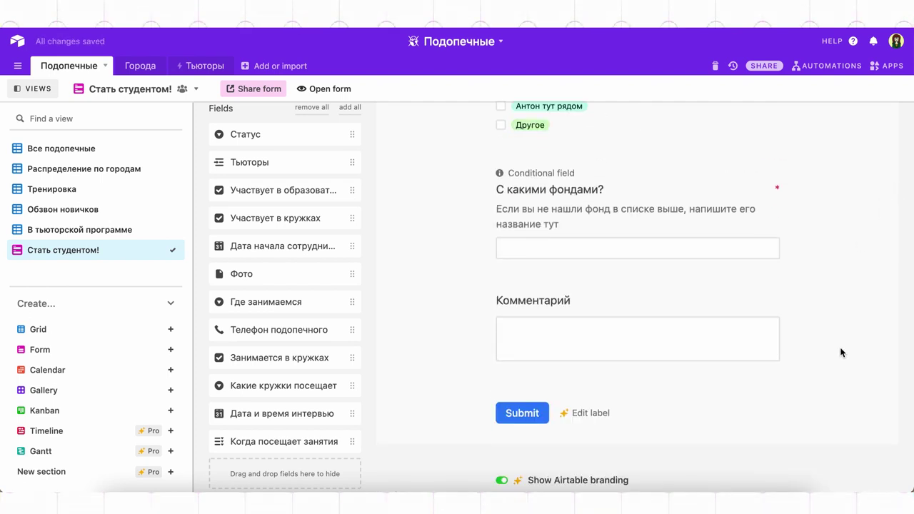
click(835, 364)
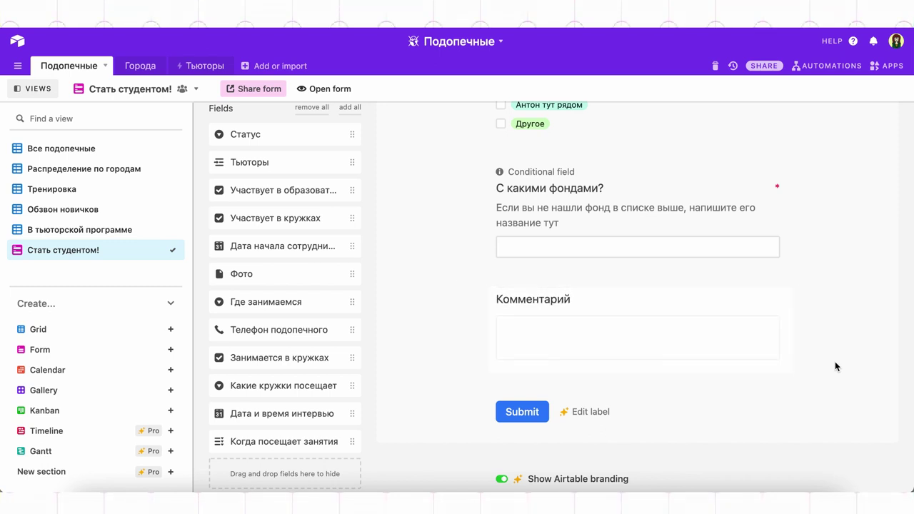
Set the thank-you message to 'Спасибо за ваше доверие! В течение двух рабочих дней…' and enable submission e-mails
scroll(834, 361, down, 5)
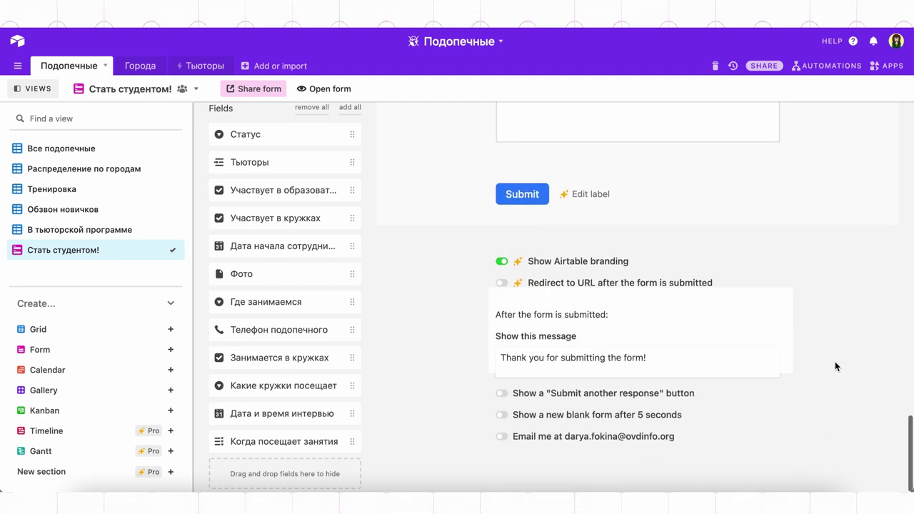
click(676, 366)
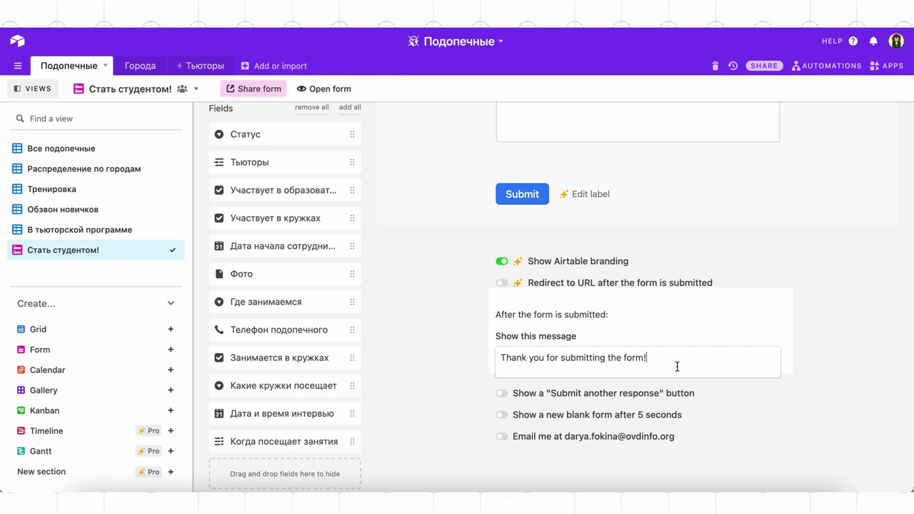
triple_click(677, 366)
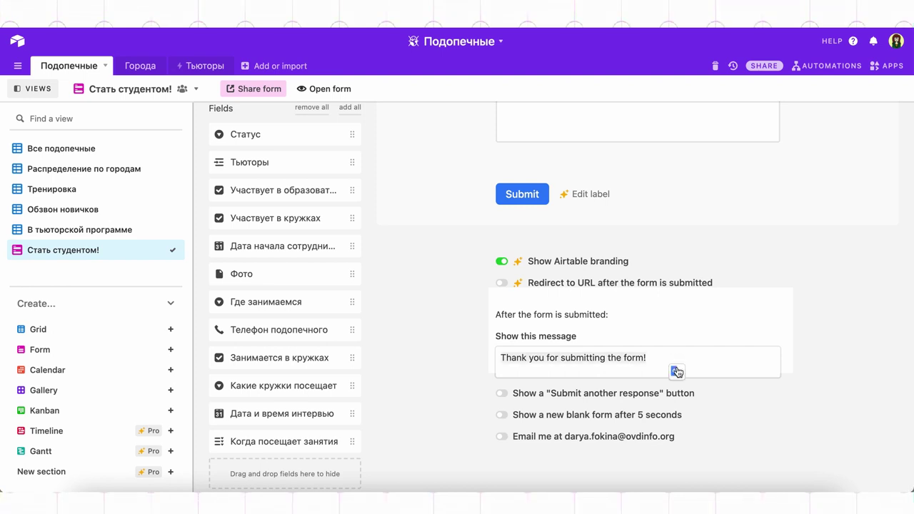
text(Спасибо за ваше доверие! В течение д)
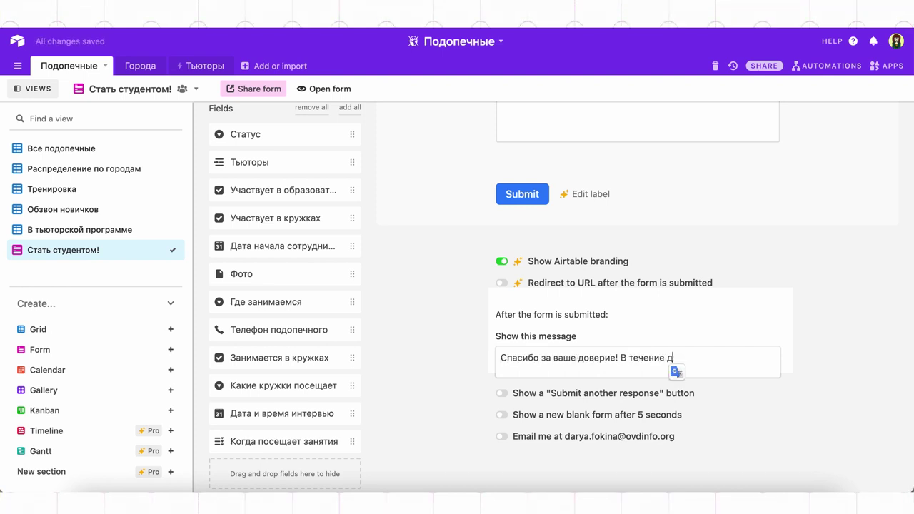
text(вух рабочих дней с вами свяжется кто-то из нашей дружной команды)
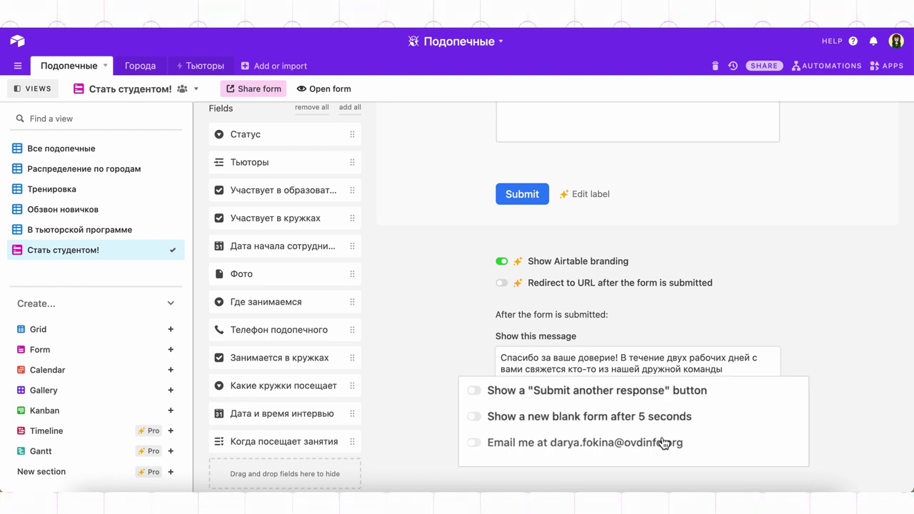
click(658, 439)
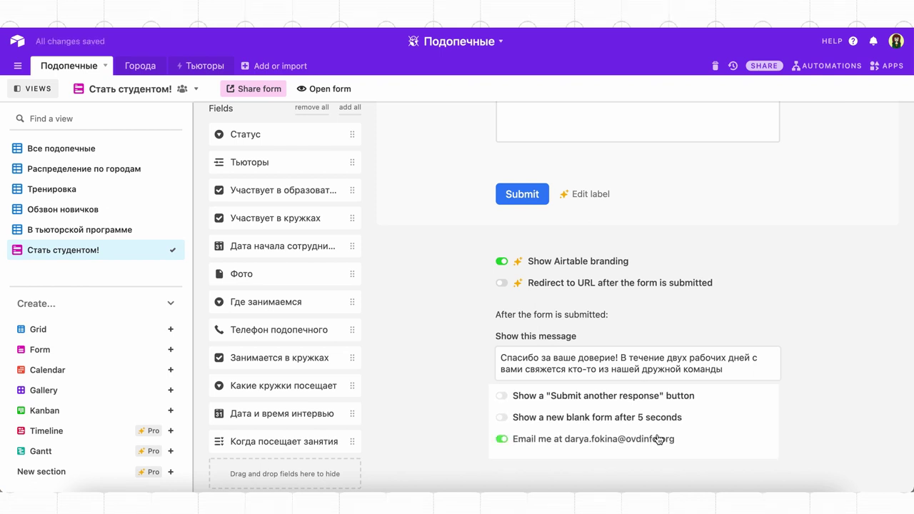
click(269, 92)
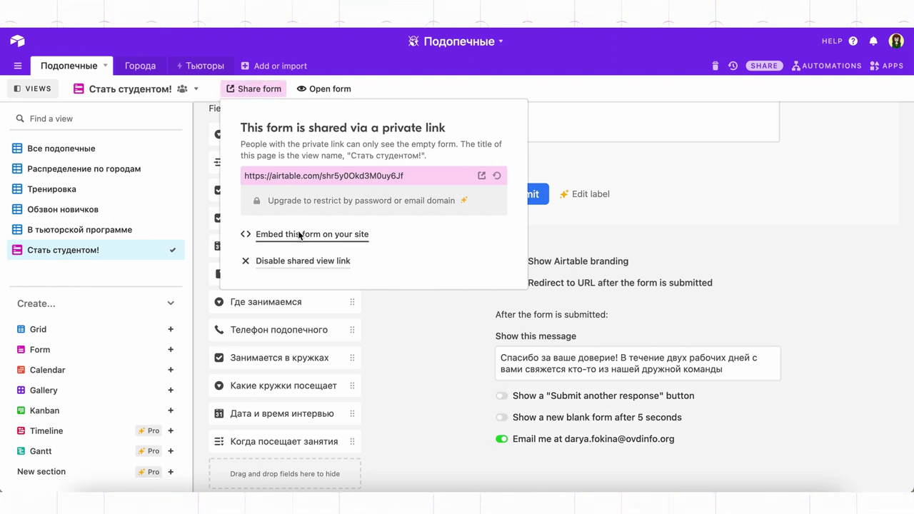
View and select the form's iframe embed code, then open the shared form preview
click(299, 235)
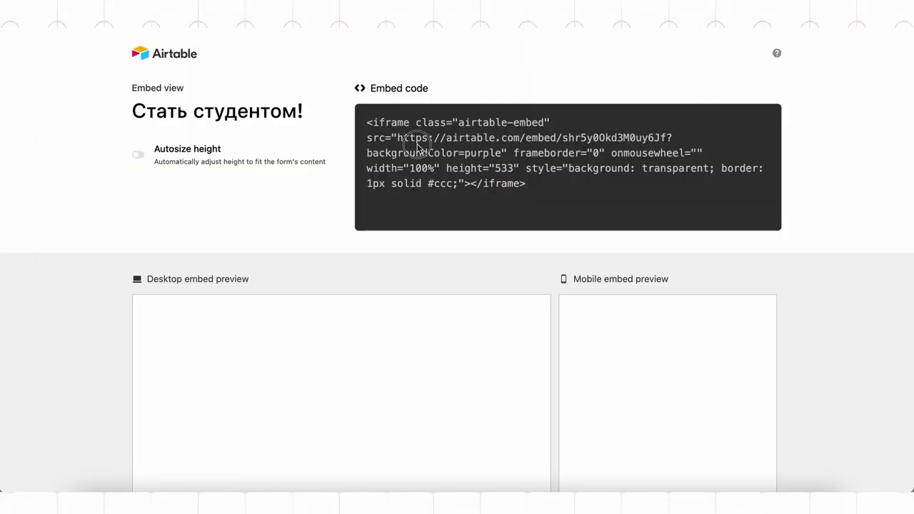
click(418, 144)
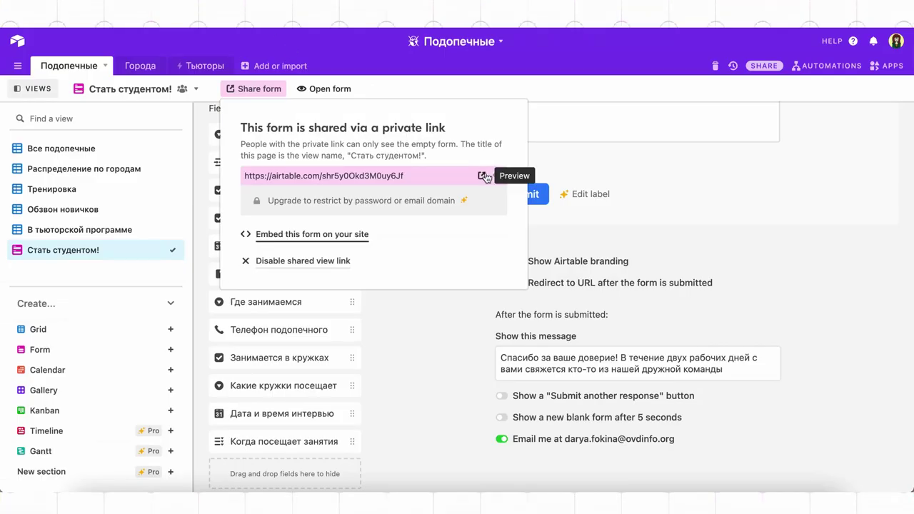
click(484, 177)
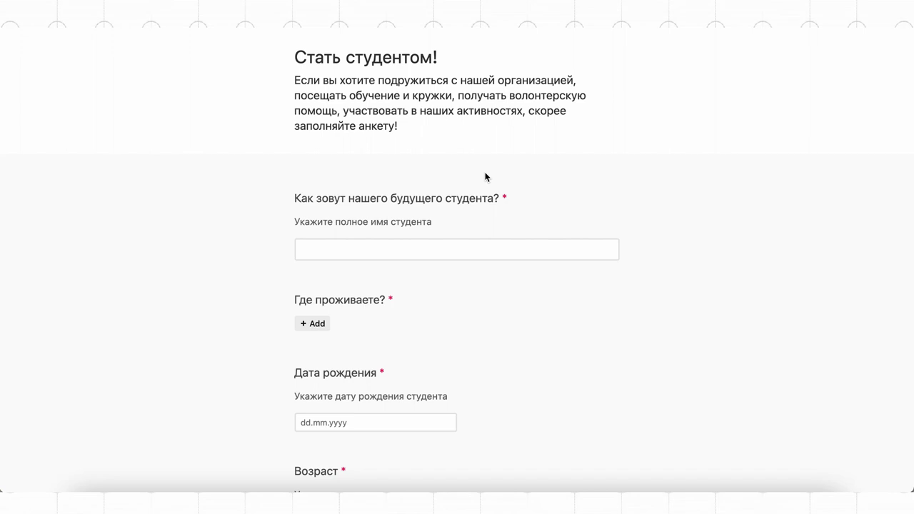
Enter the test student's full name, city Санкт-Петербург and birth date 15.03.1994
click(444, 240)
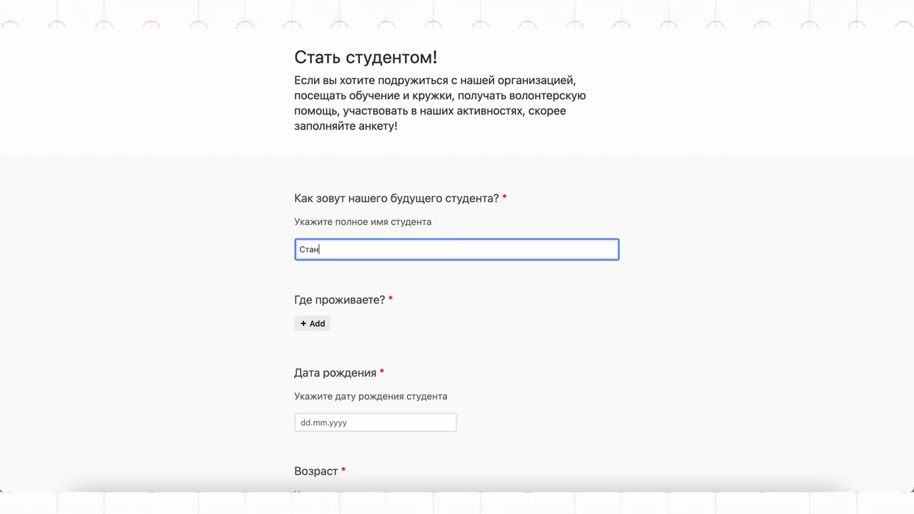
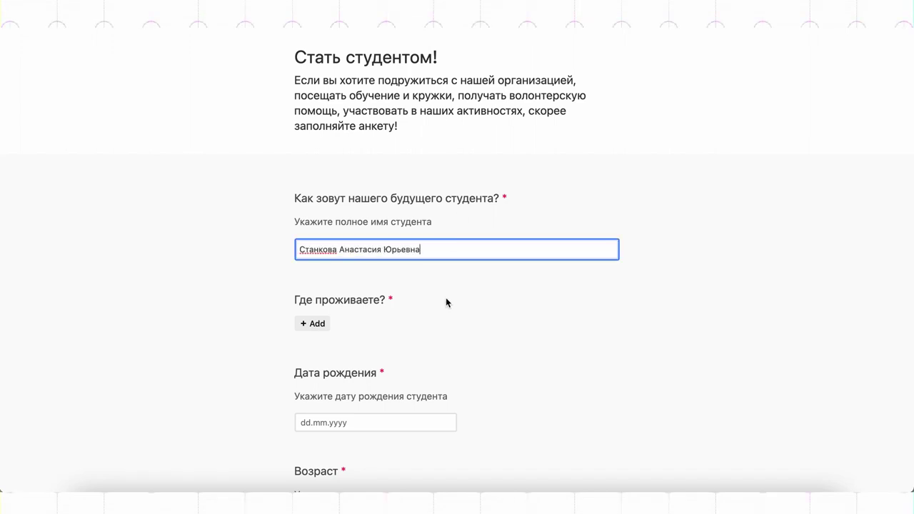
scroll(385, 286, down, 2)
click(318, 259)
text(сант)
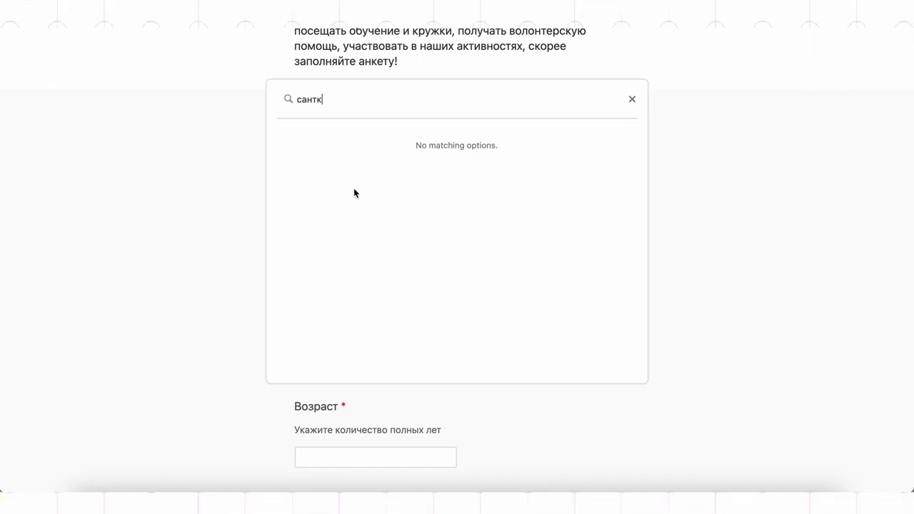
key(BackSpace)
click(404, 137)
scroll(406, 314, down, 3)
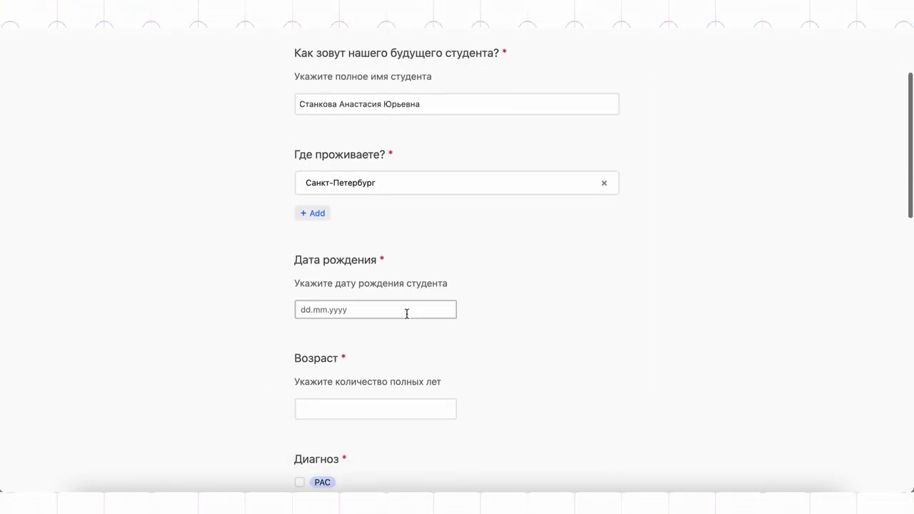
click(399, 213)
text(15.03.)
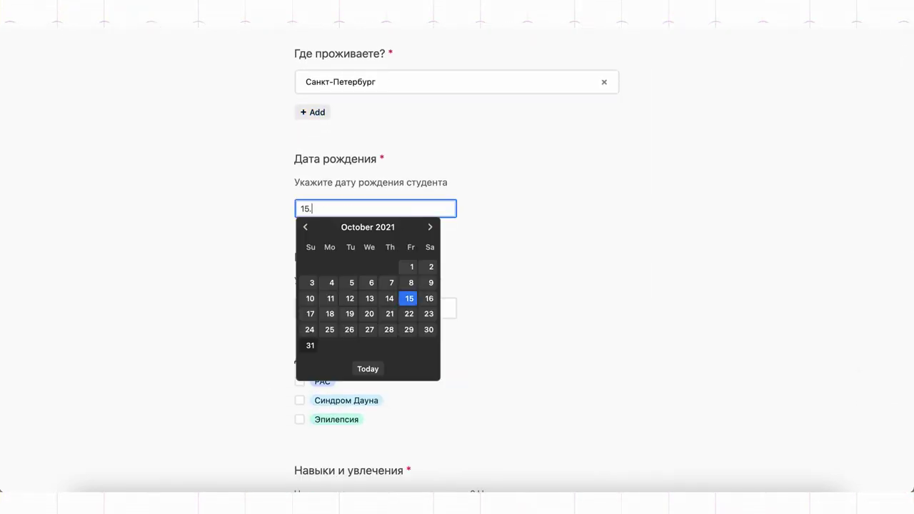
text(1994)
Fill in age 27, diagnosis РАС, skills (orchestra, inclusive theatre, plants) and relatives information
click(355, 306)
text(27)
click(299, 248)
click(457, 418)
text(Оркестр, участие в инклюзивном театре, любовь к растениям)
click(457, 446)
text(мама Анна Сергеевна, младший брат, 15 лет)
Enter the contact phone number, answer Да for experience, tick the Выход fund and submit
click(457, 420)
click(375, 224)
click(321, 246)
click(300, 295)
scroll(442, 334, down, 5)
click(341, 337)
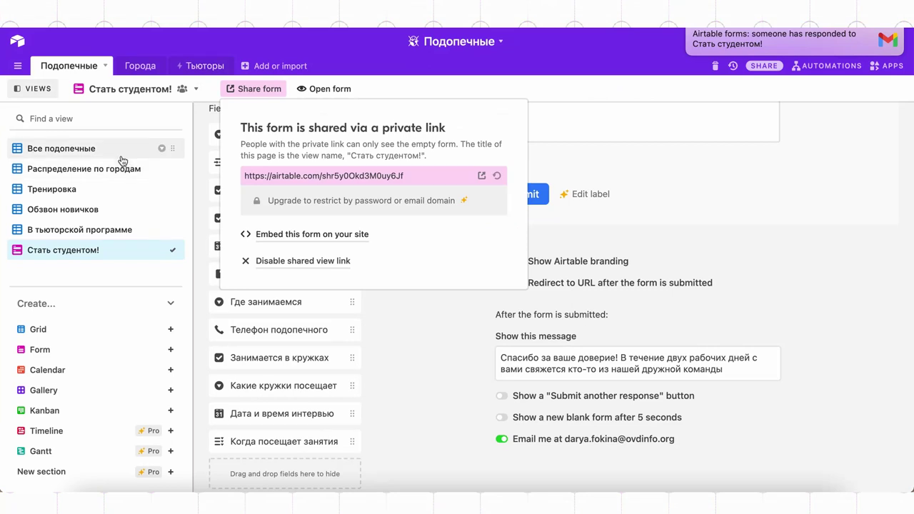
In the Все подопечные view, expand new record 24 to review its details
click(122, 159)
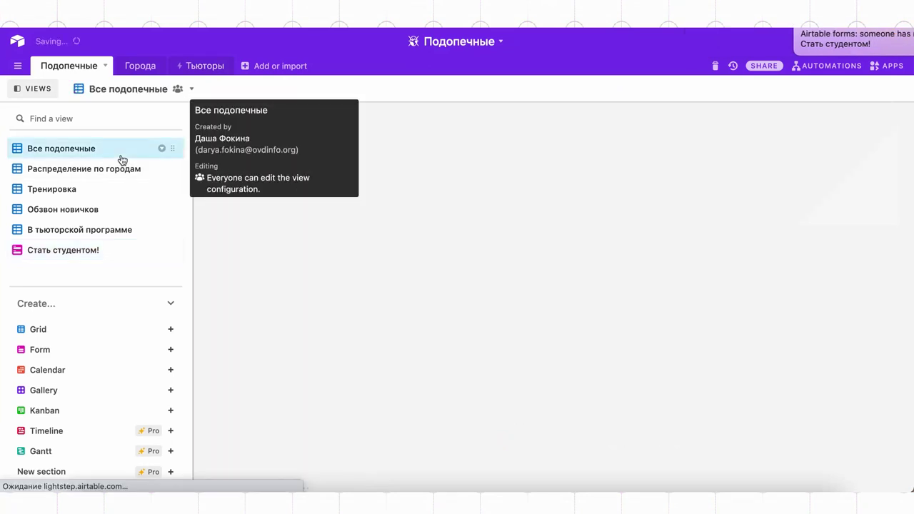
scroll(350, 387, down, 5)
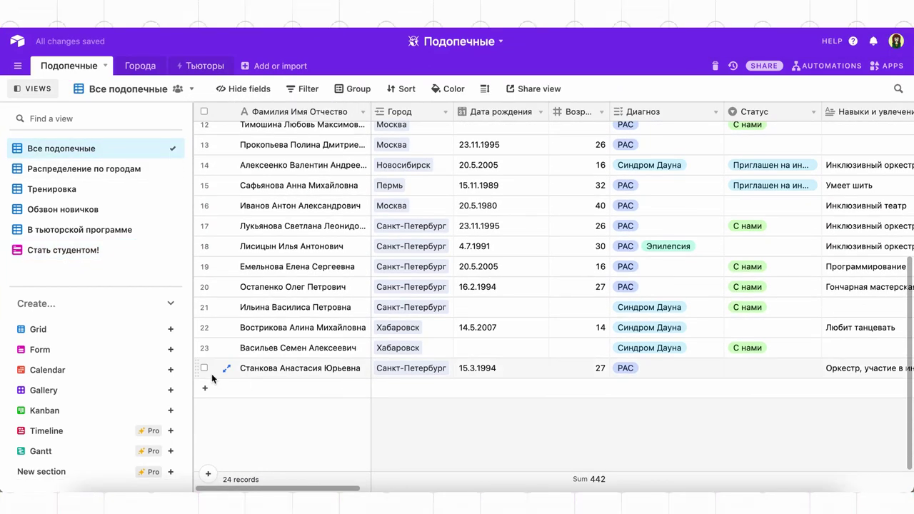
click(226, 368)
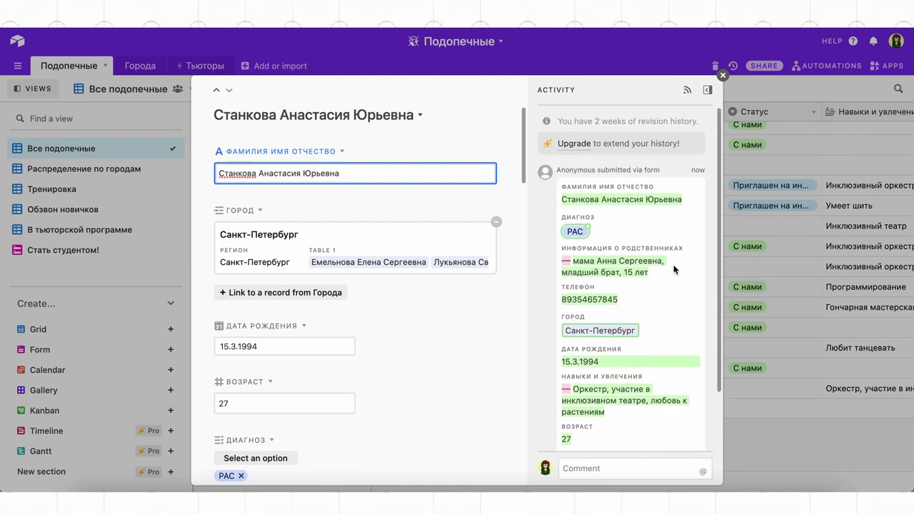
scroll(673, 269, down, 2)
click(778, 444)
Check the Кто создал column shows record 24 was created by Anonymous
scroll(820, 327, right, 10)
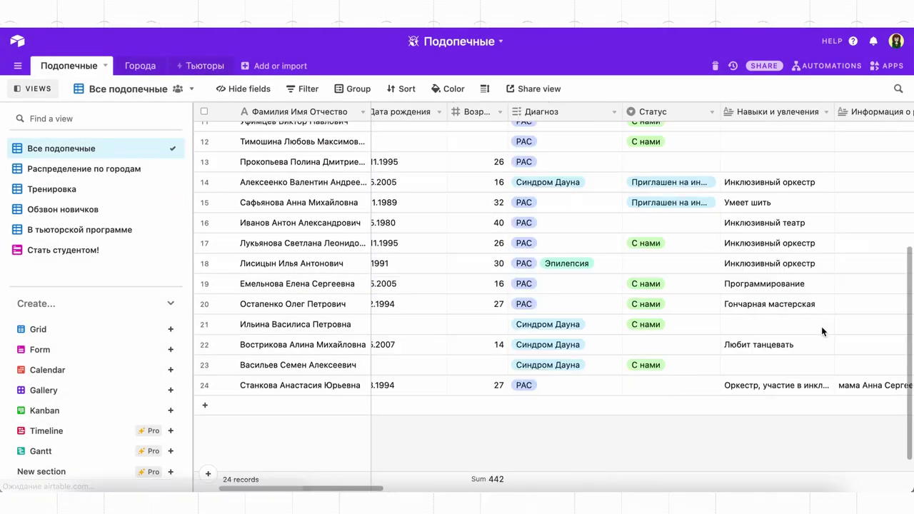
scroll(821, 326, up, 5)
scroll(820, 326, down, 3)
scroll(821, 331, down, 3)
scroll(821, 332, left, 2)
click(491, 371)
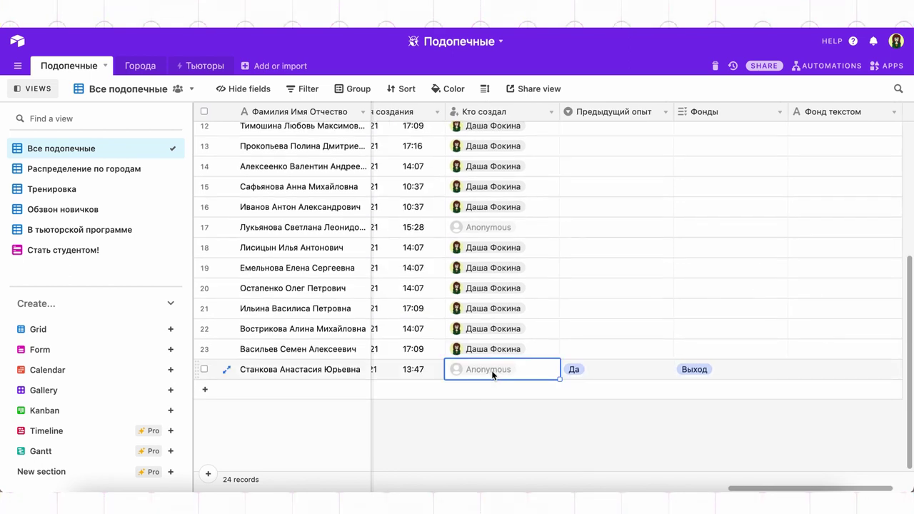